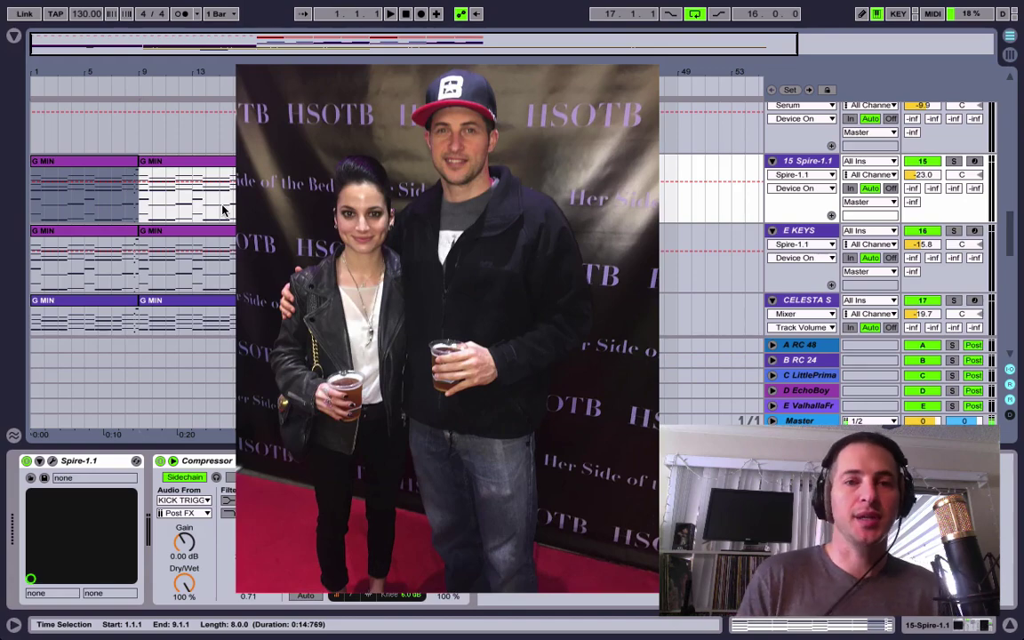
Select the Lo Vox clip at bar 9 to display its EQ Eight, Saturation Knob and Glue Compressor
scroll(800, 214, down, 5)
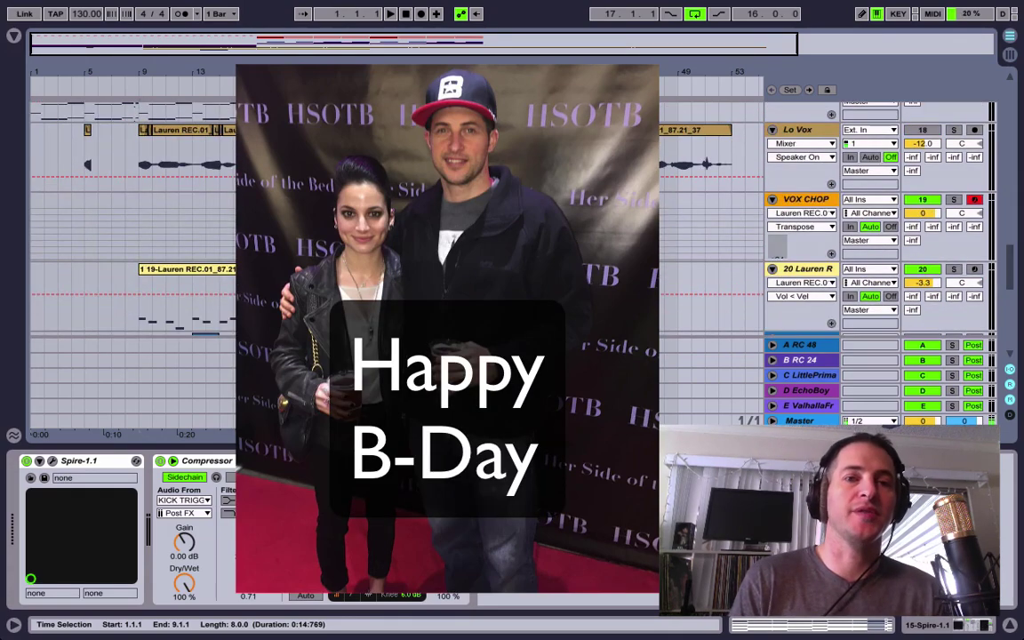
click(140, 131)
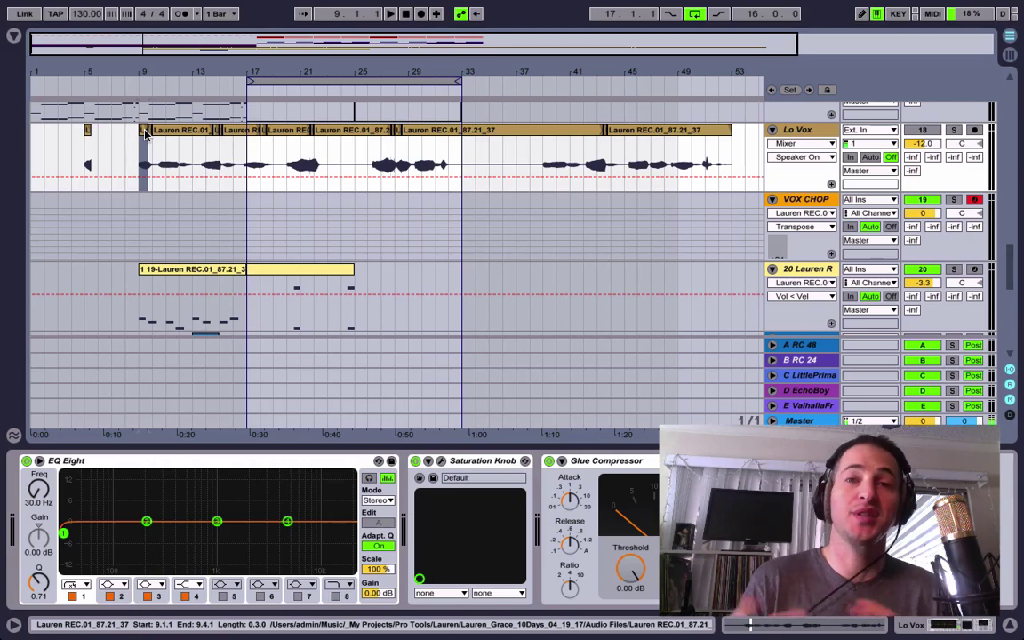
click(147, 271)
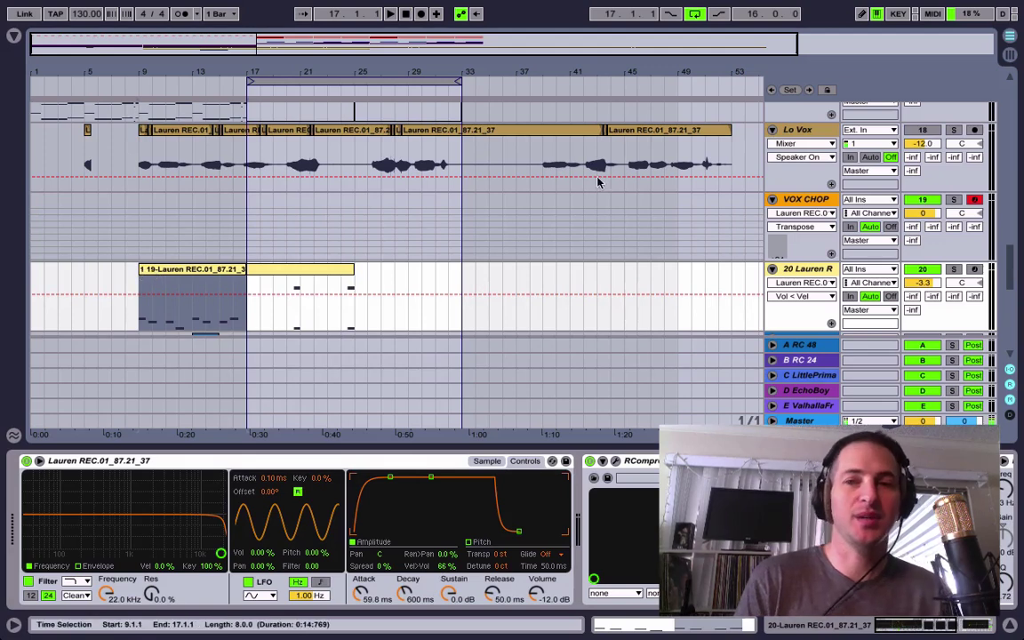
click(922, 269)
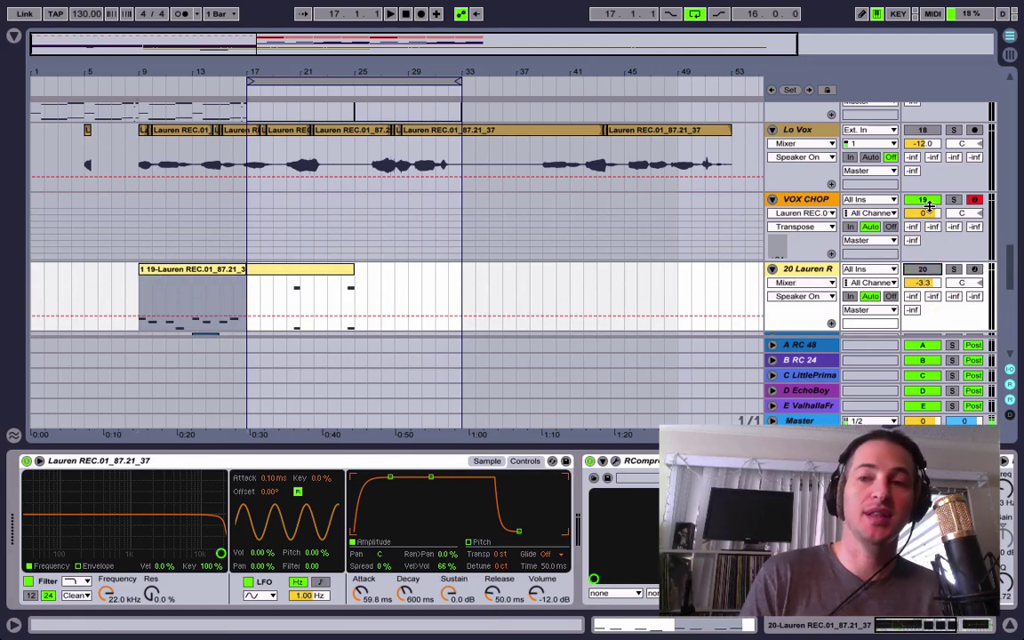
click(925, 201)
Play the CELESTA S G MIN melody clip
scroll(922, 160, up, 1)
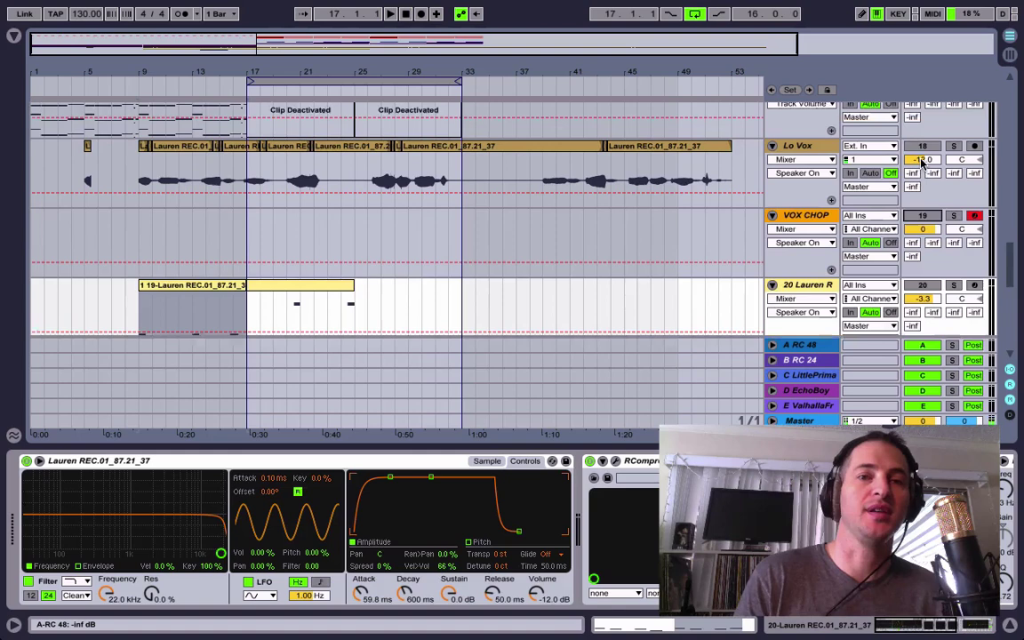
scroll(922, 160, up, 3)
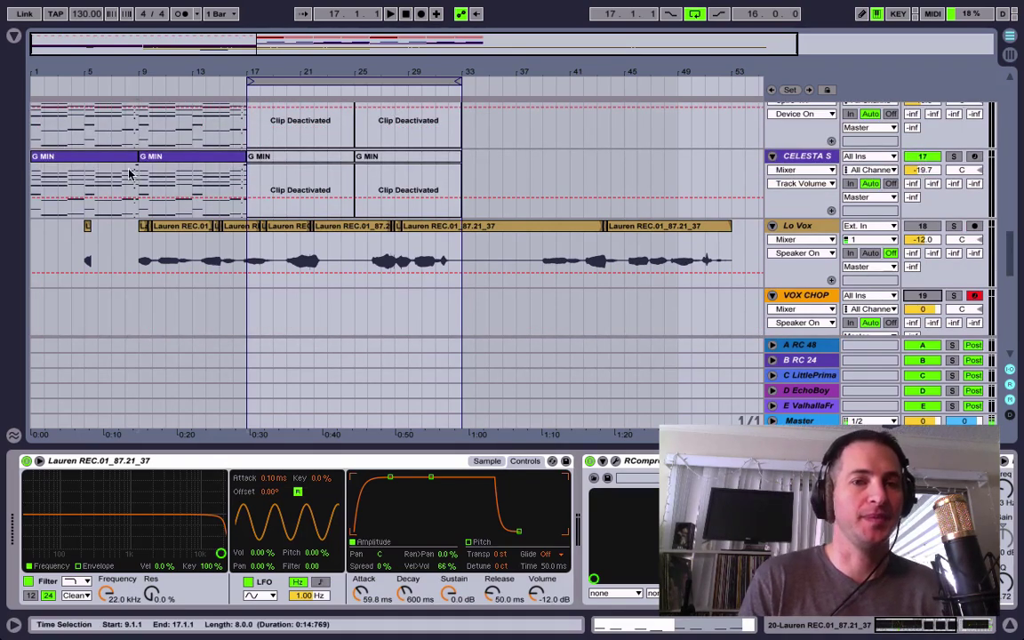
click(173, 156)
key(space)
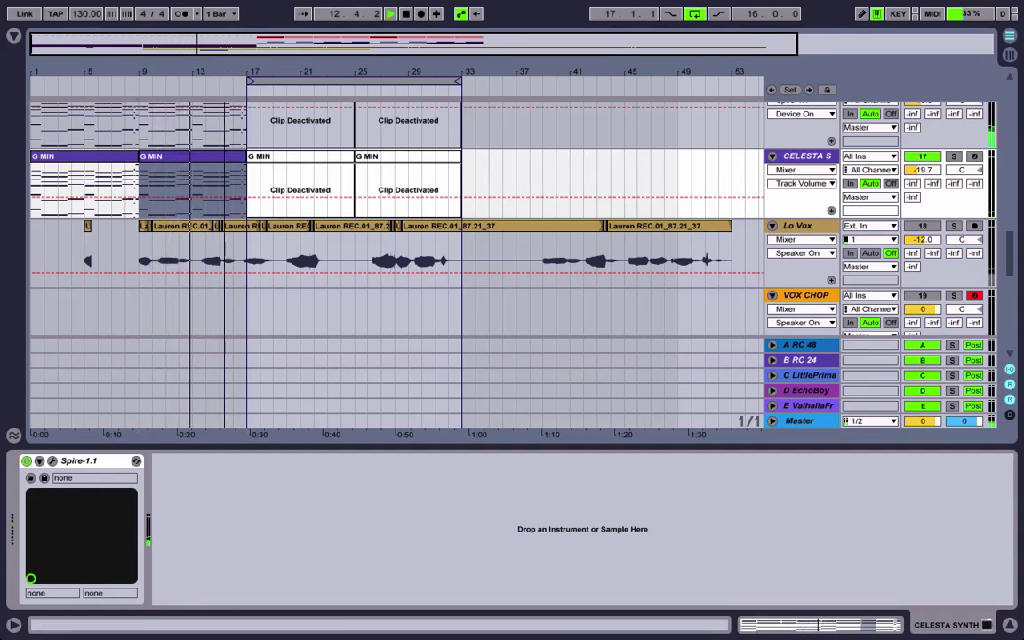
Zoom the arrangement in horizontally to show bars 7 to 35
drag(229, 67, 230, 106)
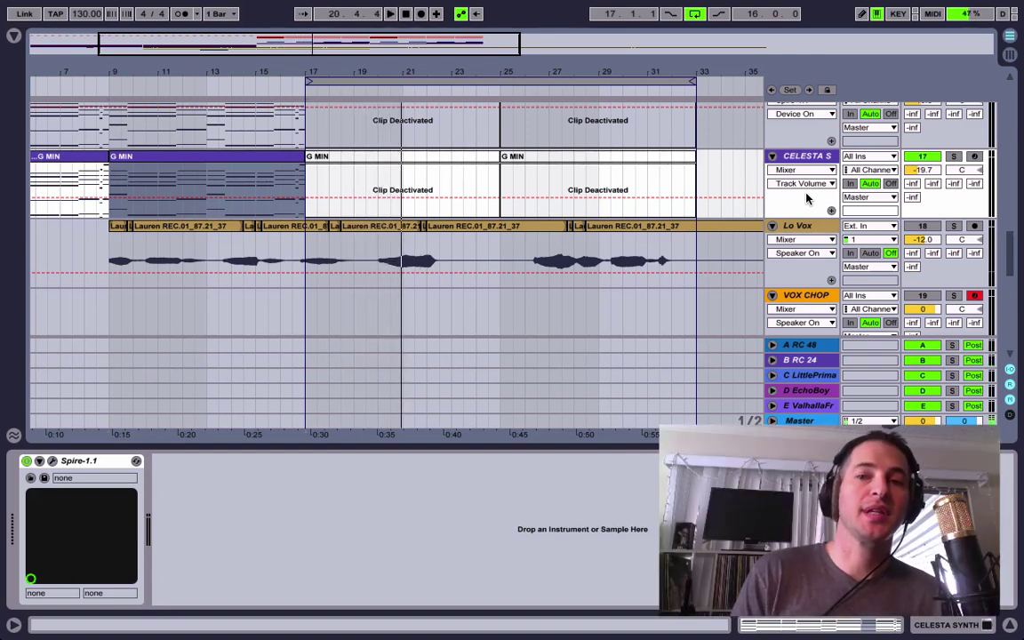
Reactivate Lo Vox, raise its volume from -12 dB to -3.2 dB, and unsolo it
scroll(825, 212, down, 5)
scroll(825, 214, down, 3)
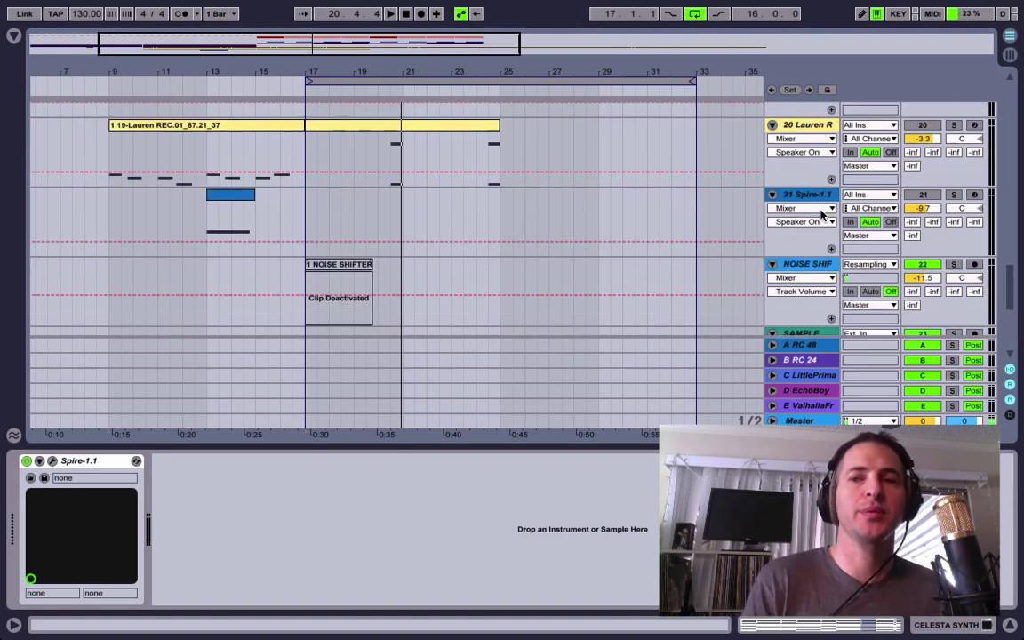
scroll(942, 150, up, 5)
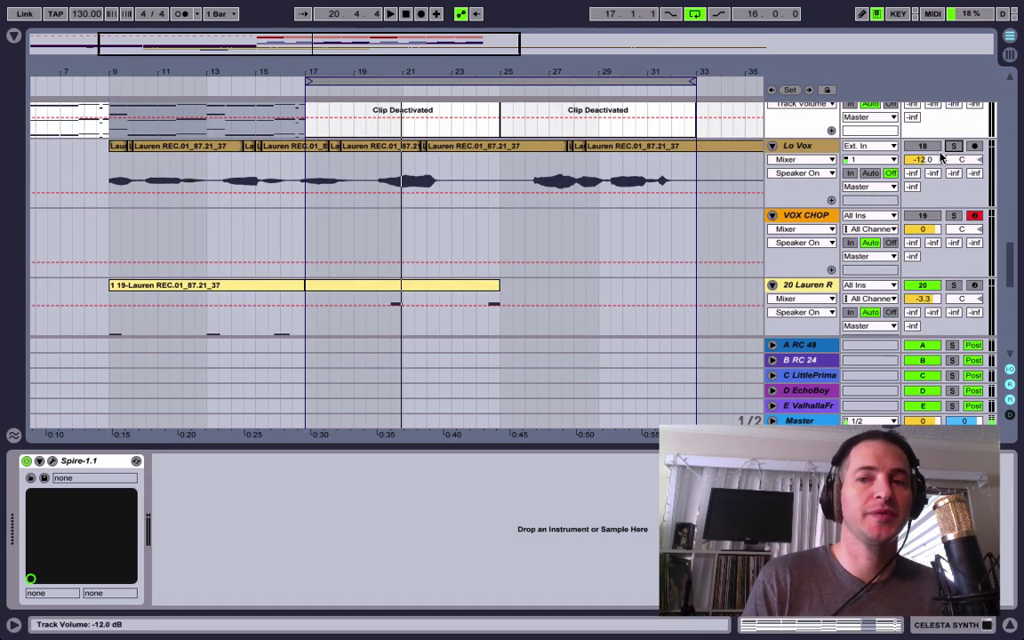
click(923, 146)
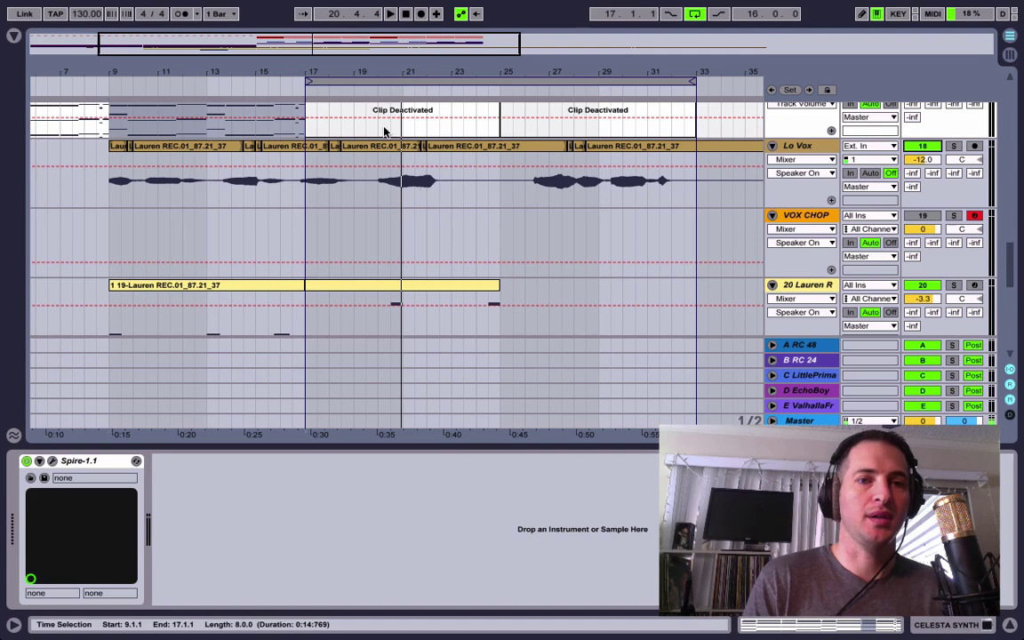
click(108, 190)
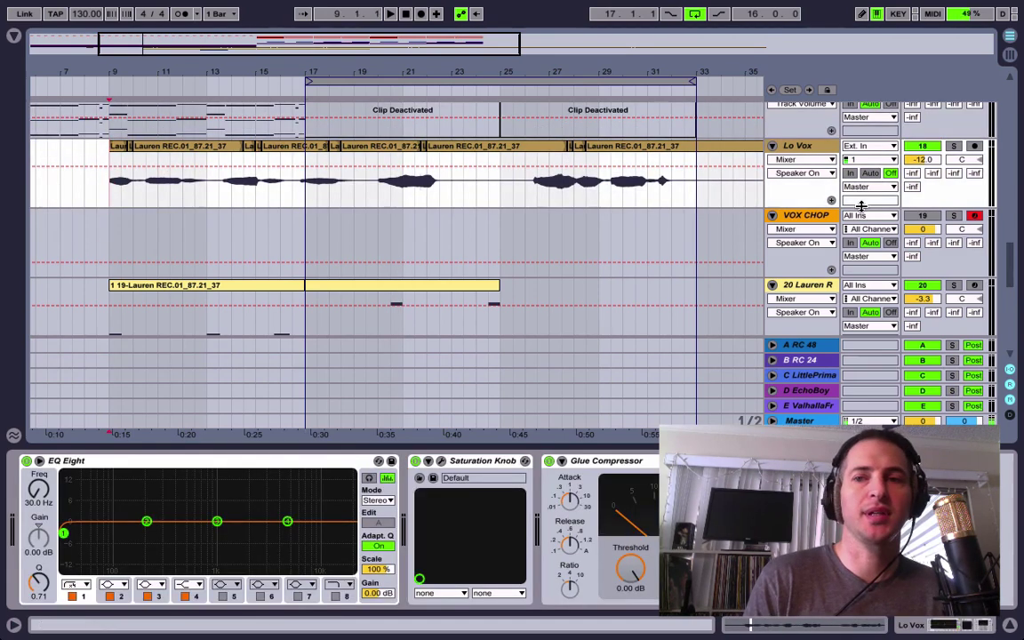
key(space)
drag(925, 160, 936, 167)
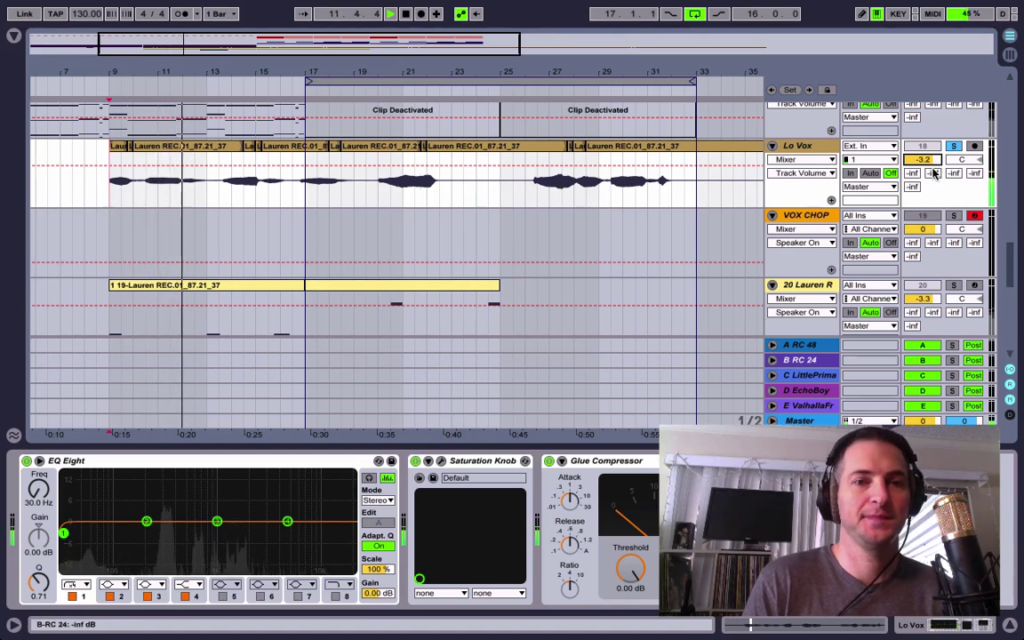
click(953, 146)
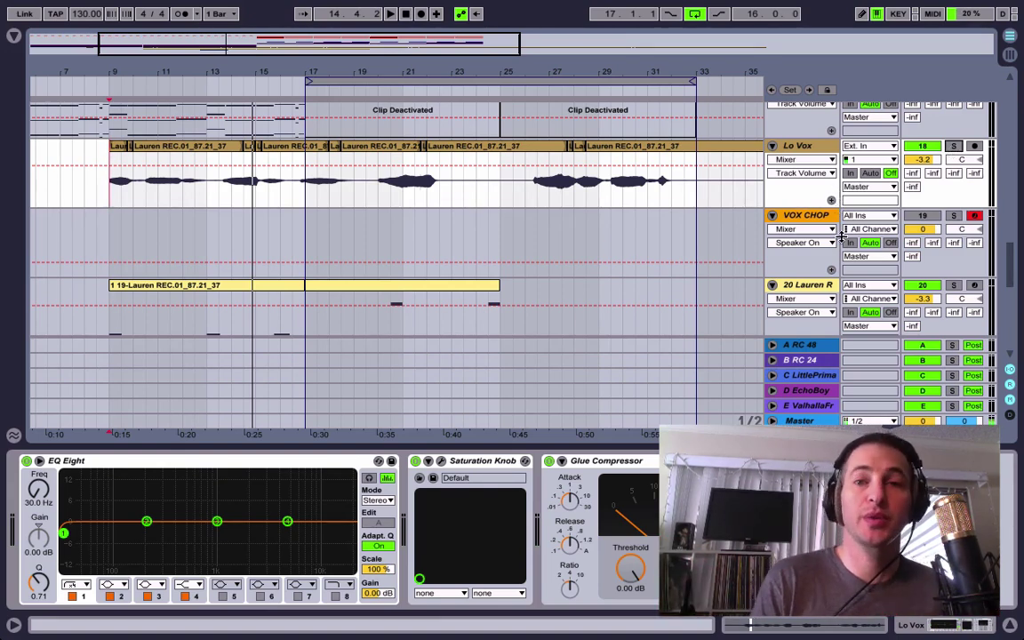
Show the Lauren REC.01_87.21_37 sample waveform in track 20's sampler
scroll(852, 265, down, 2)
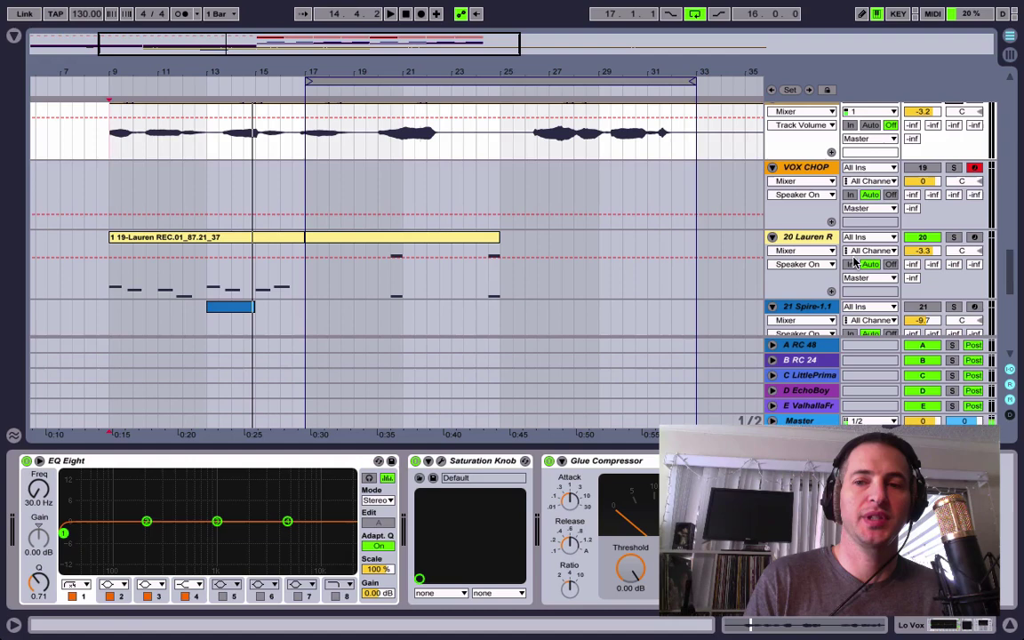
click(808, 238)
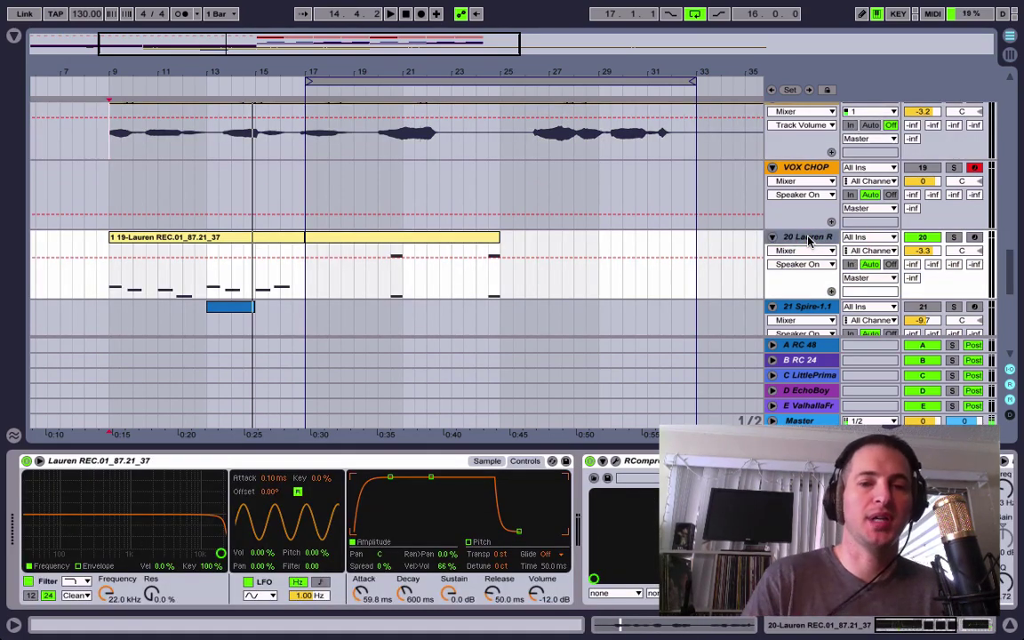
click(195, 458)
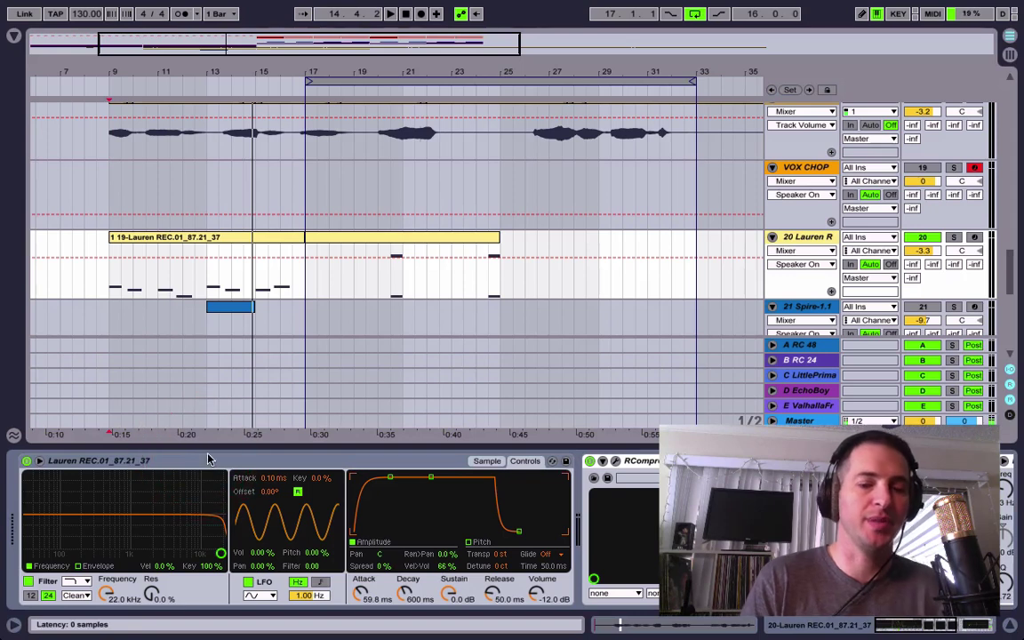
click(493, 466)
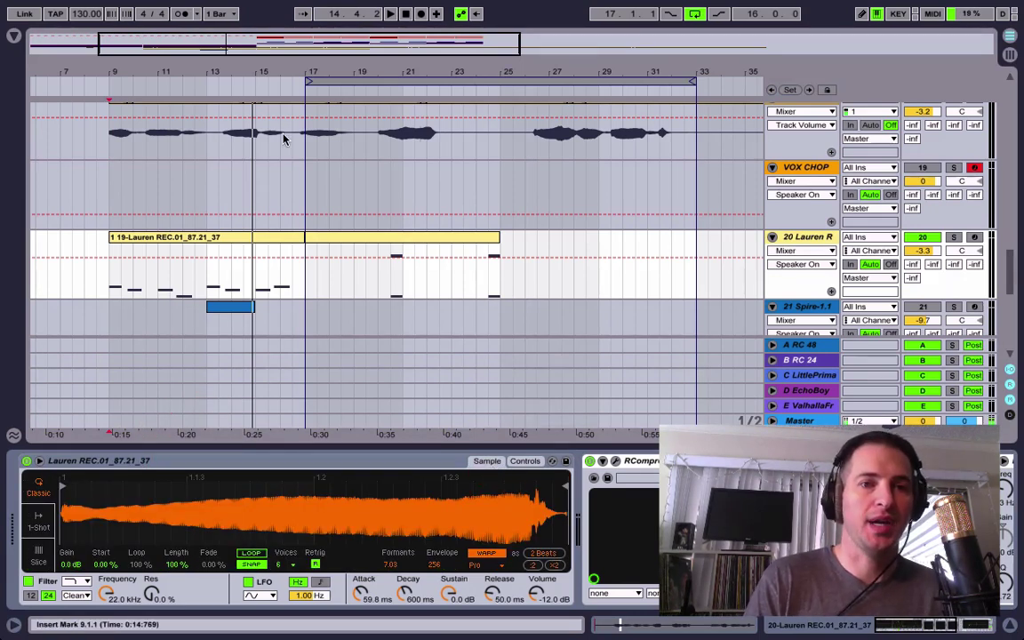
Select the short Lauren clip near bar 5 and zoom out to bars 3–20
scroll(272, 135, left, 5)
drag(127, 82, 144, 185)
scroll(144, 186, up, 3)
click(147, 190)
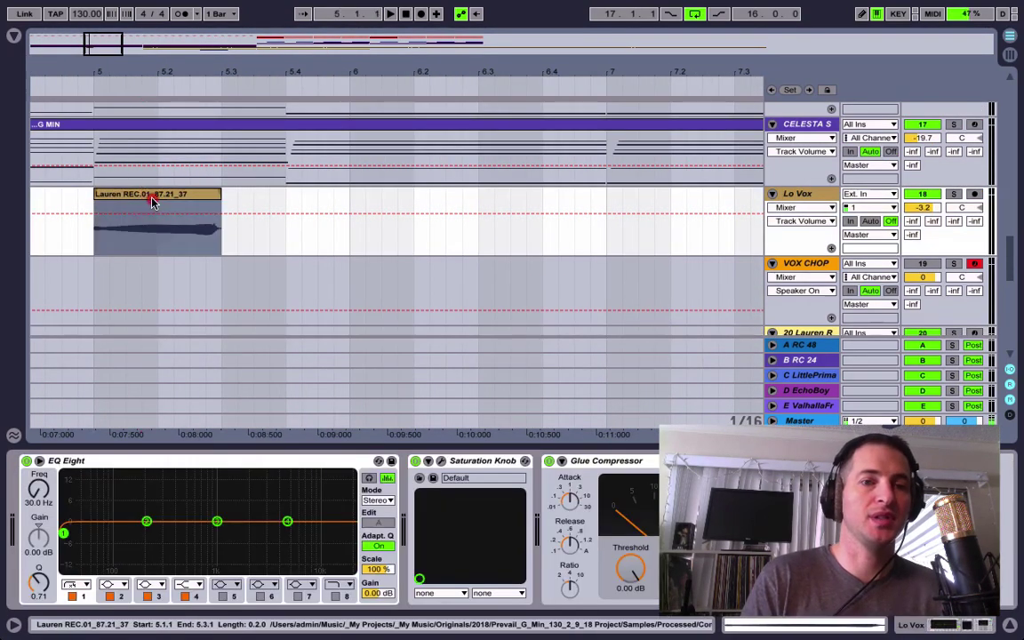
click(151, 198)
key(minus)
key(minus)
key(minus)
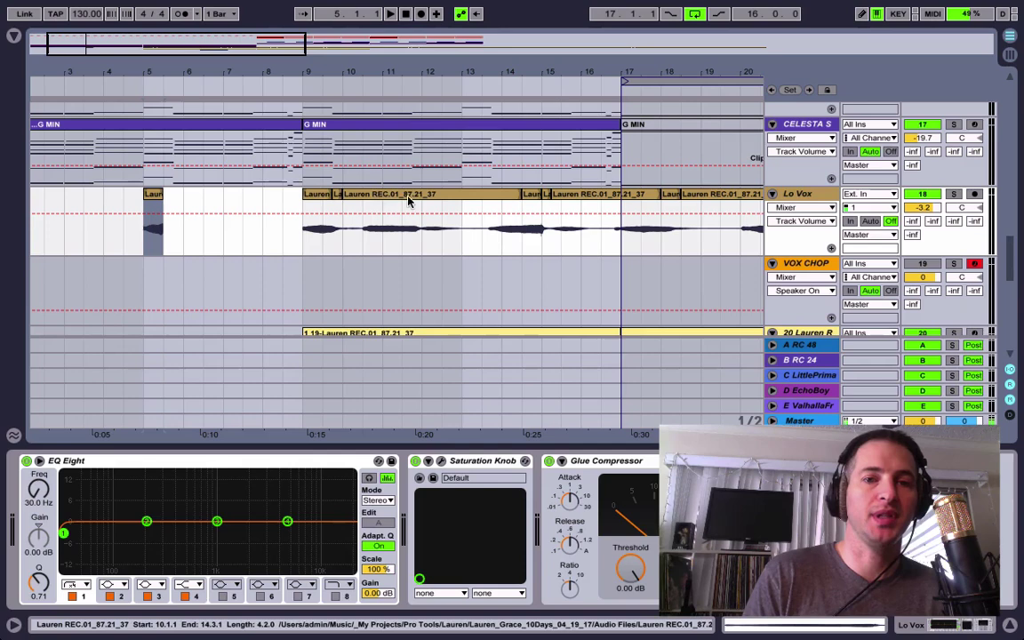
Extend the Lo Vox clip's start to about bar 6.3 and audition it soloed from 7.3.1
click(308, 196)
drag(307, 197, 205, 195)
click(240, 229)
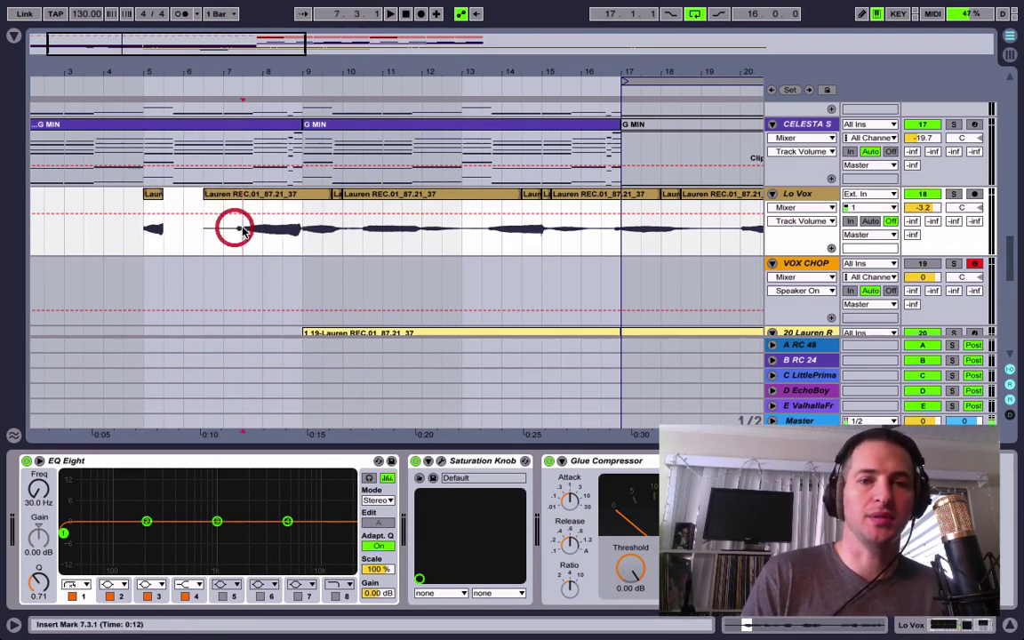
key(space)
click(953, 194)
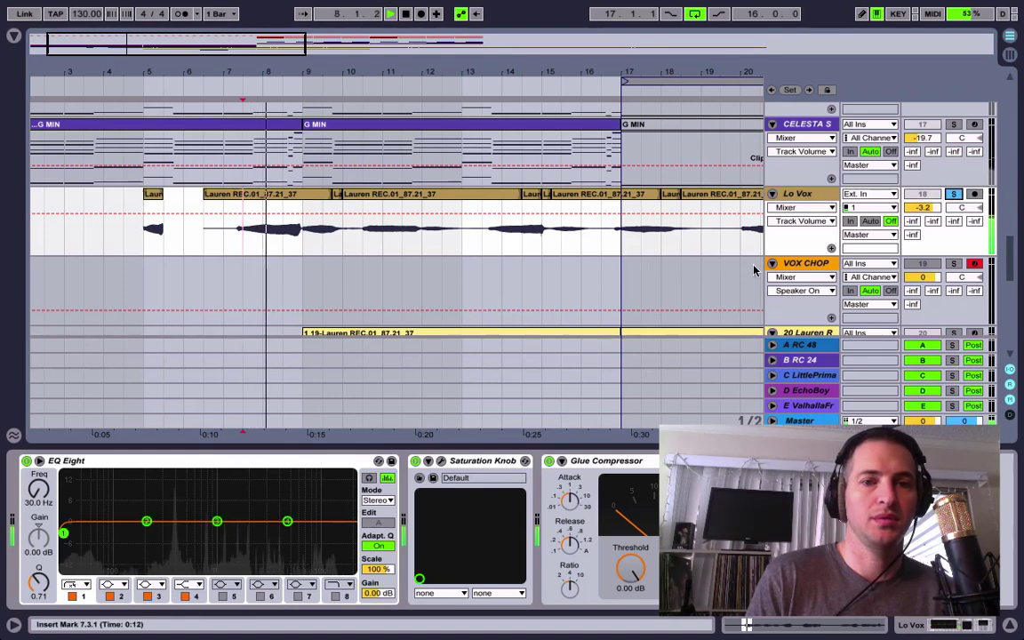
click(952, 196)
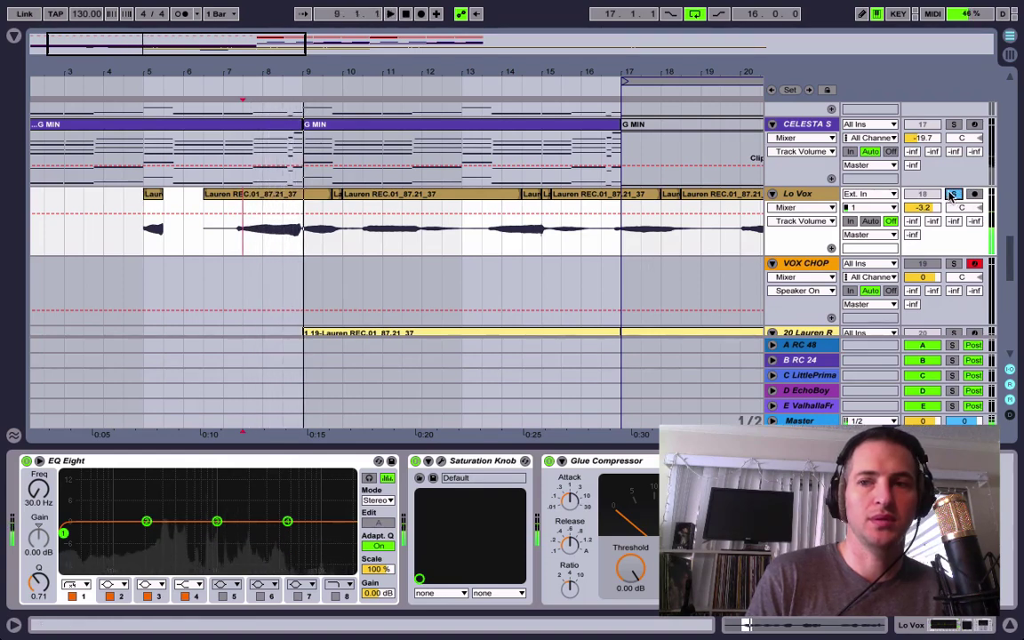
click(952, 196)
key(space)
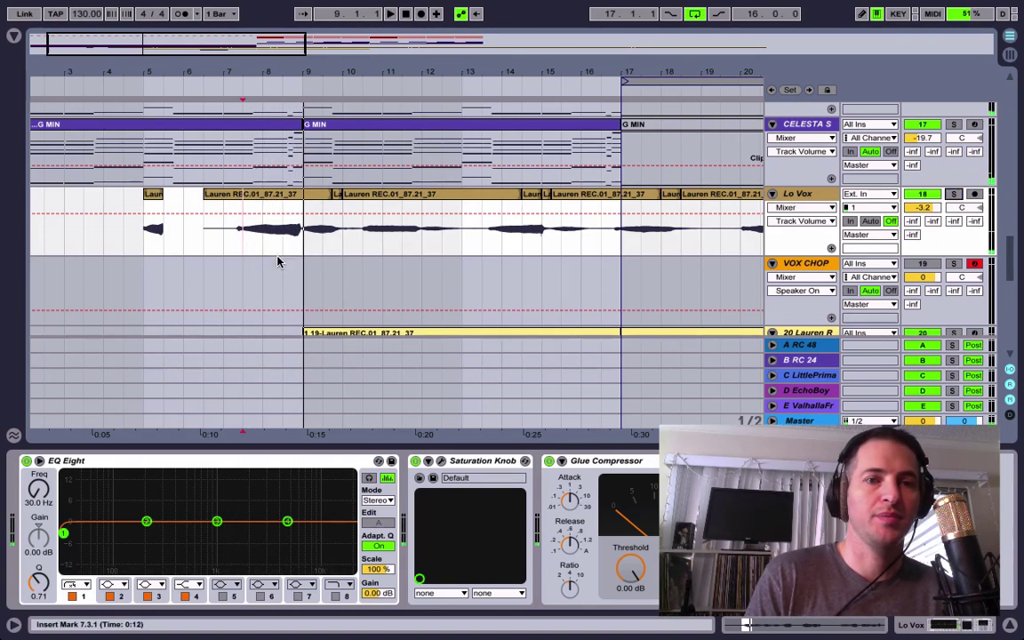
Play the short Lauren clip at bar 5, then mute Lo Vox and show VOX CHOP's Drum Rack
click(153, 191)
click(169, 236)
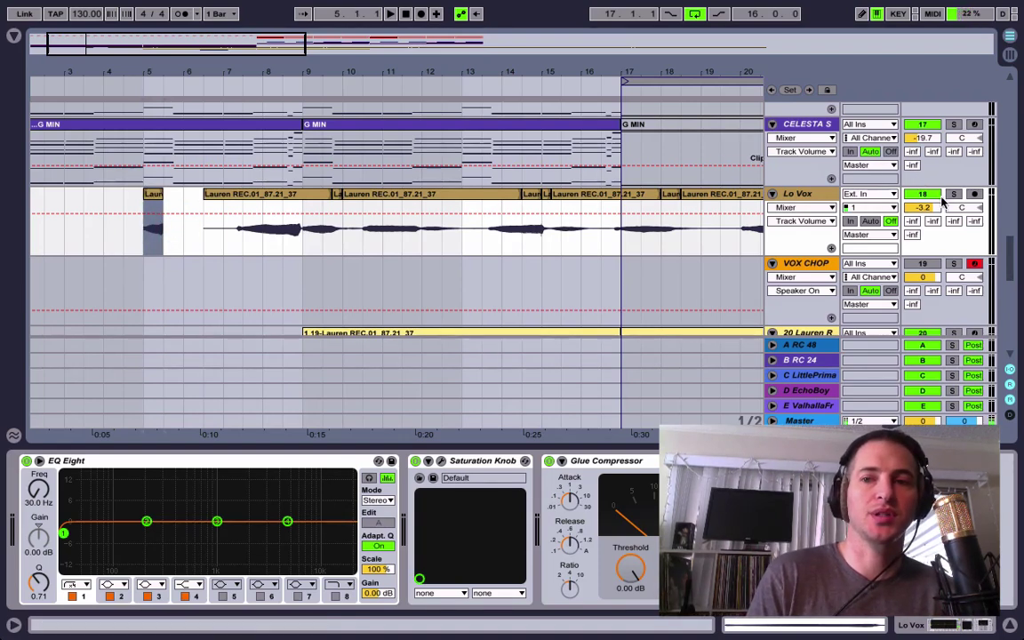
key(space)
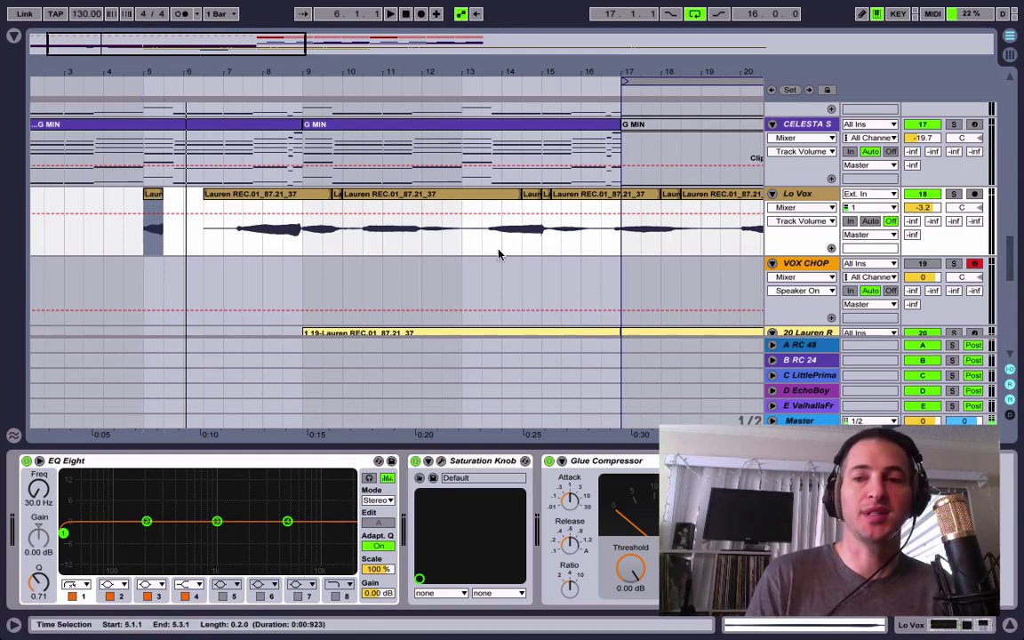
click(920, 196)
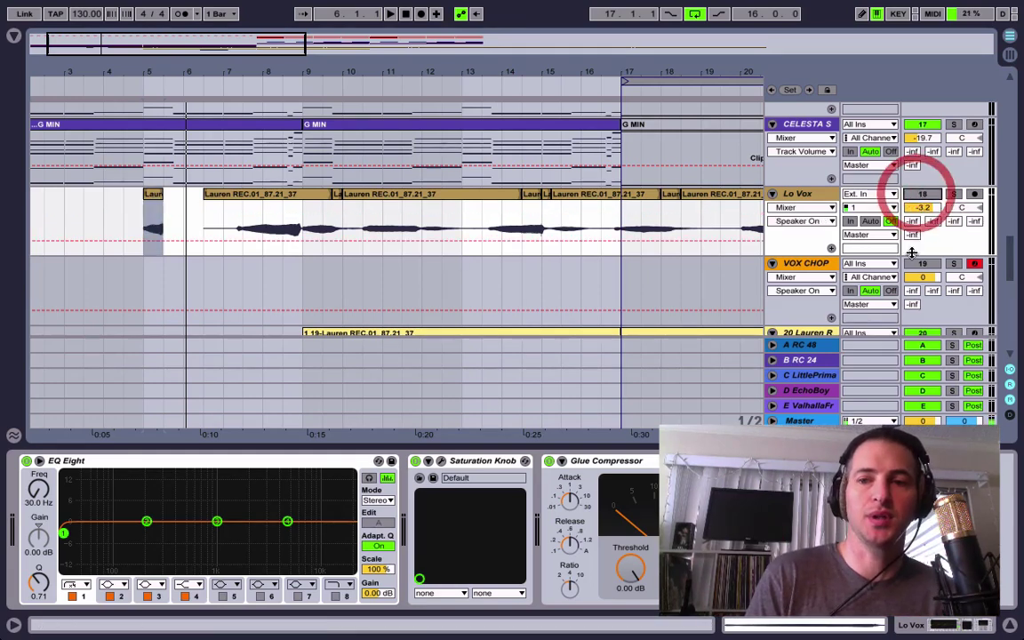
click(793, 265)
Play track 20's melody clip and raise its volume from -3.3 dB to -2.9 dB
scroll(826, 298, down, 1)
scroll(831, 303, down, 4)
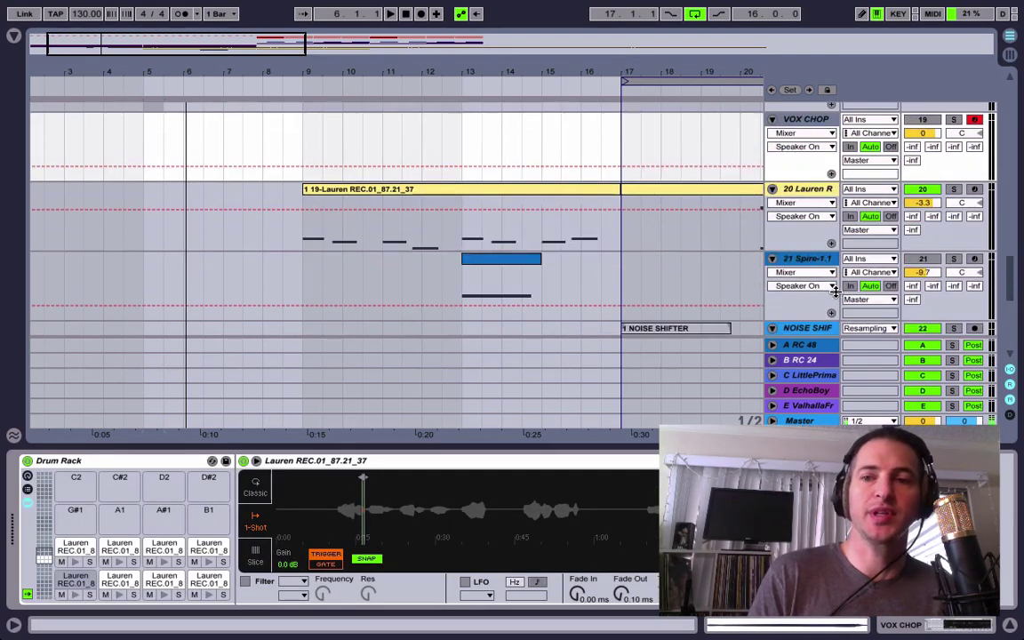
click(818, 186)
click(346, 194)
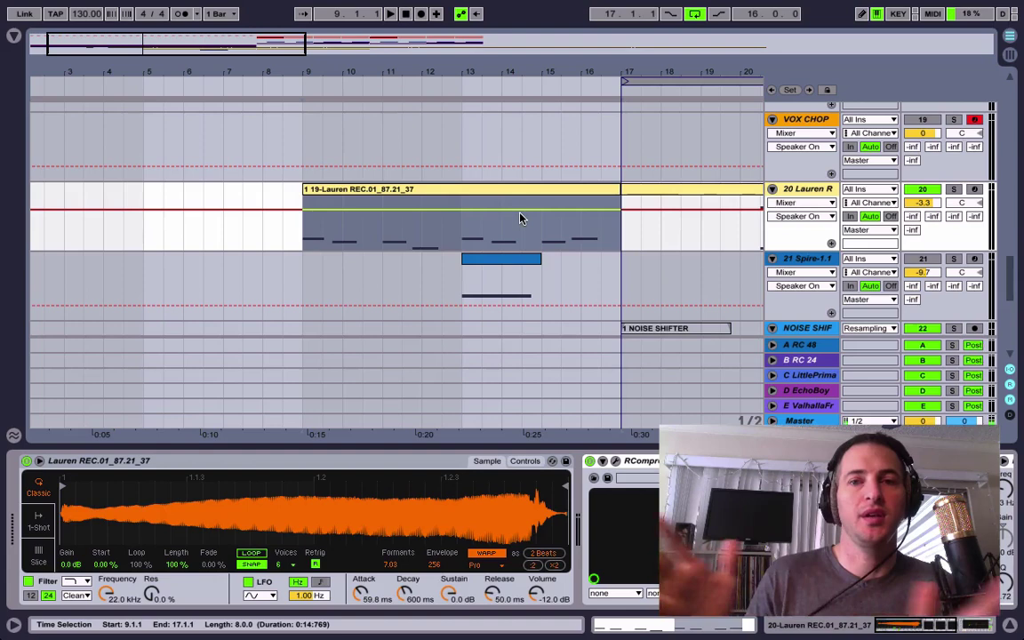
click(972, 199)
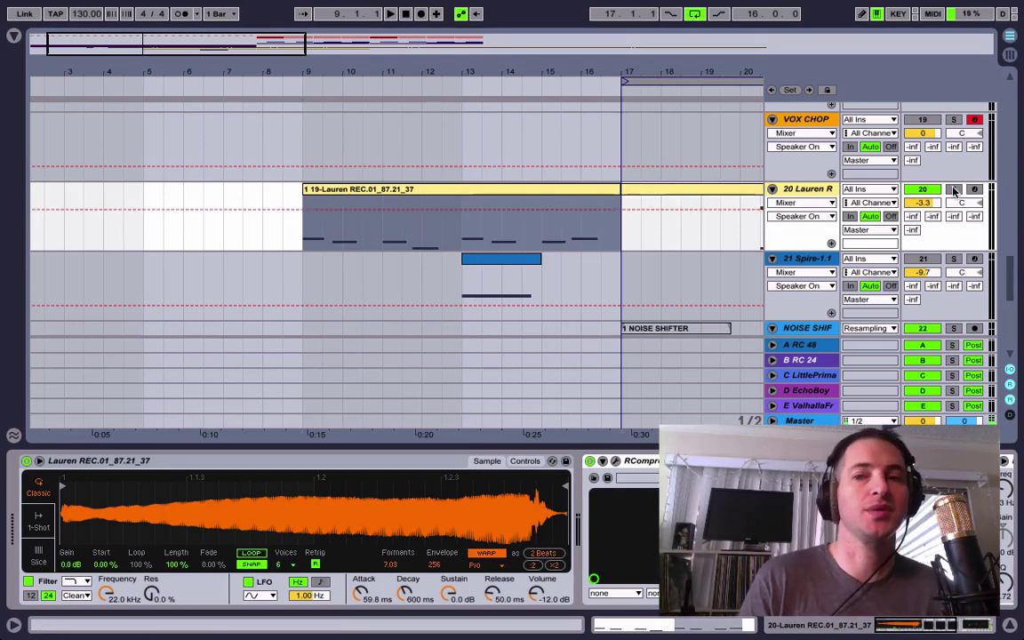
key(space)
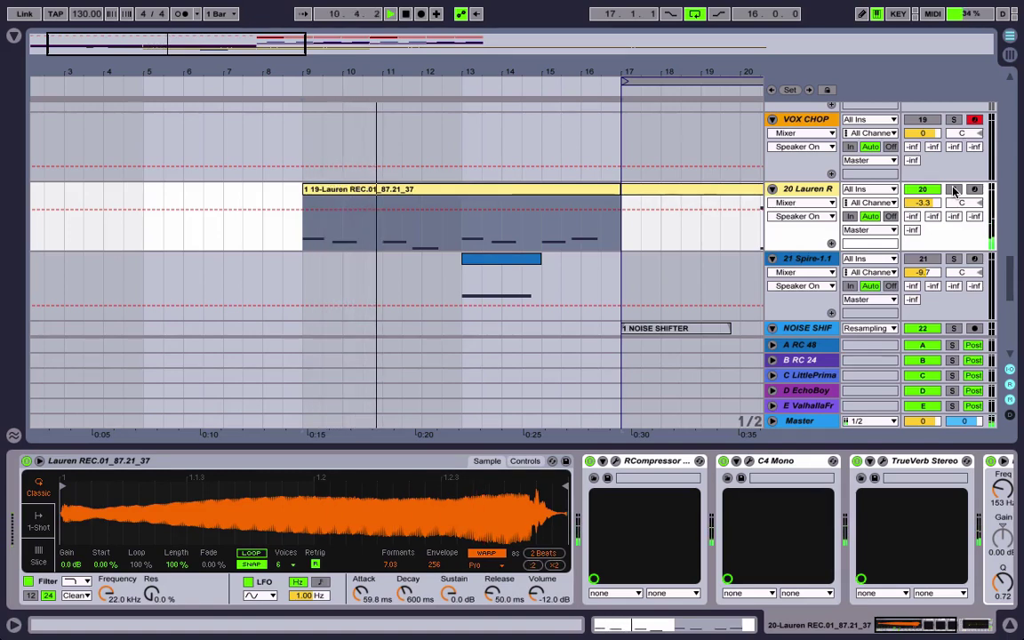
drag(927, 203, 928, 199)
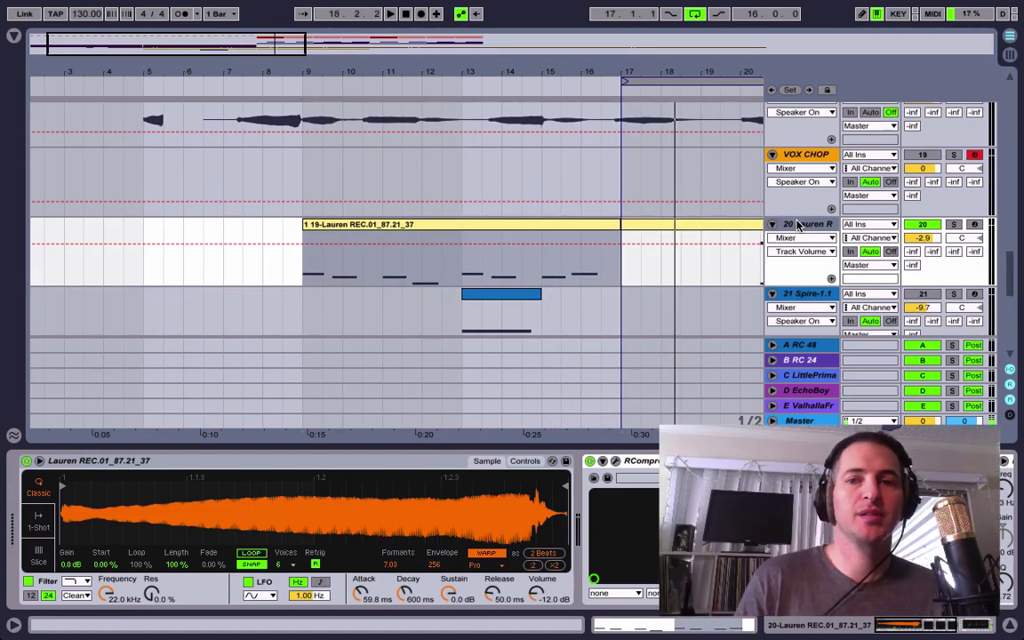
click(444, 225)
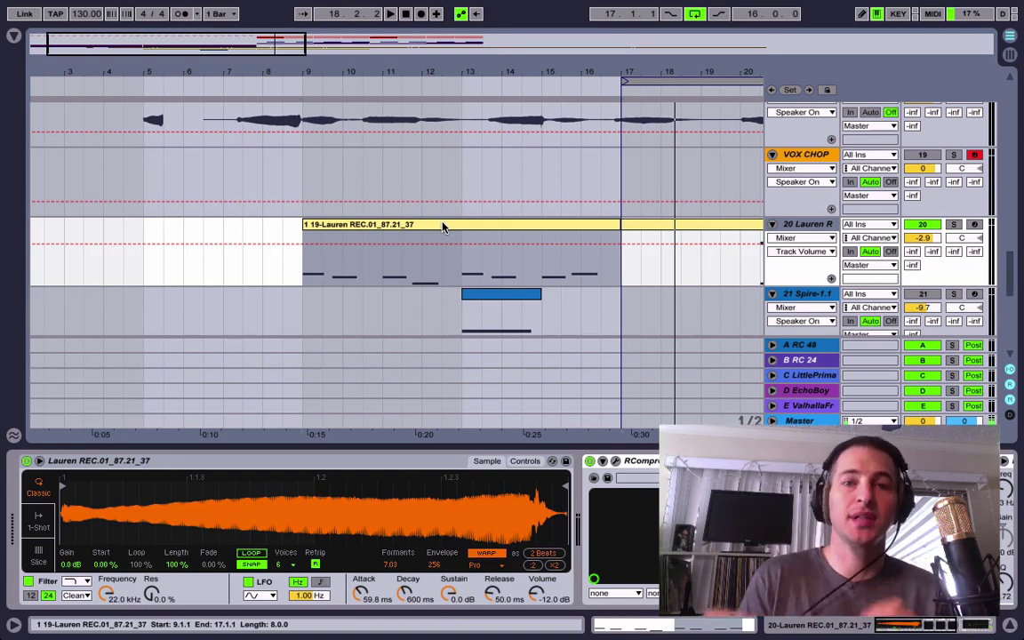
click(441, 224)
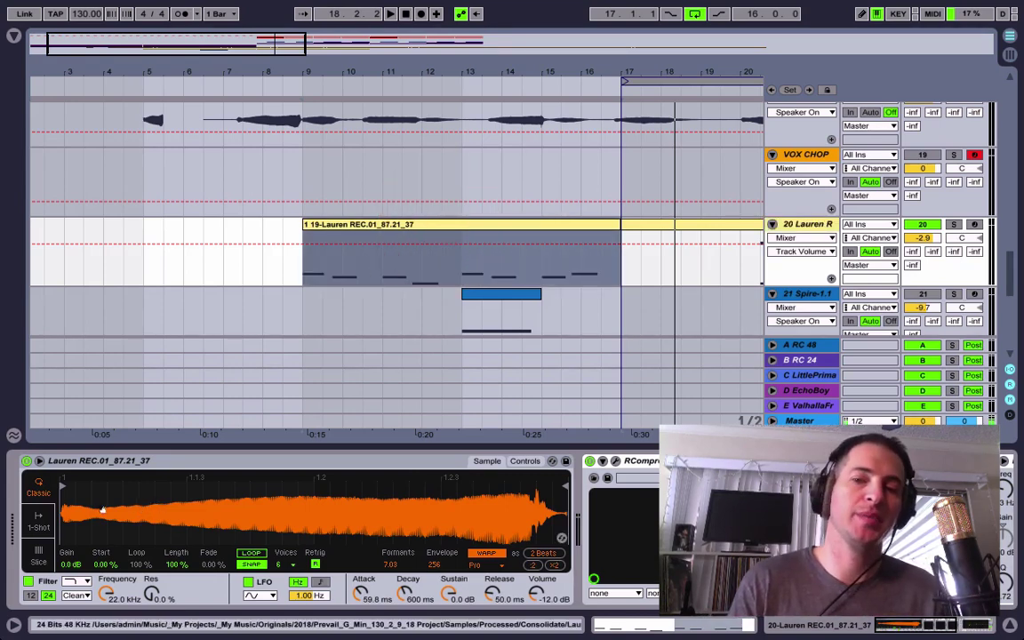
scroll(360, 477, right, 5)
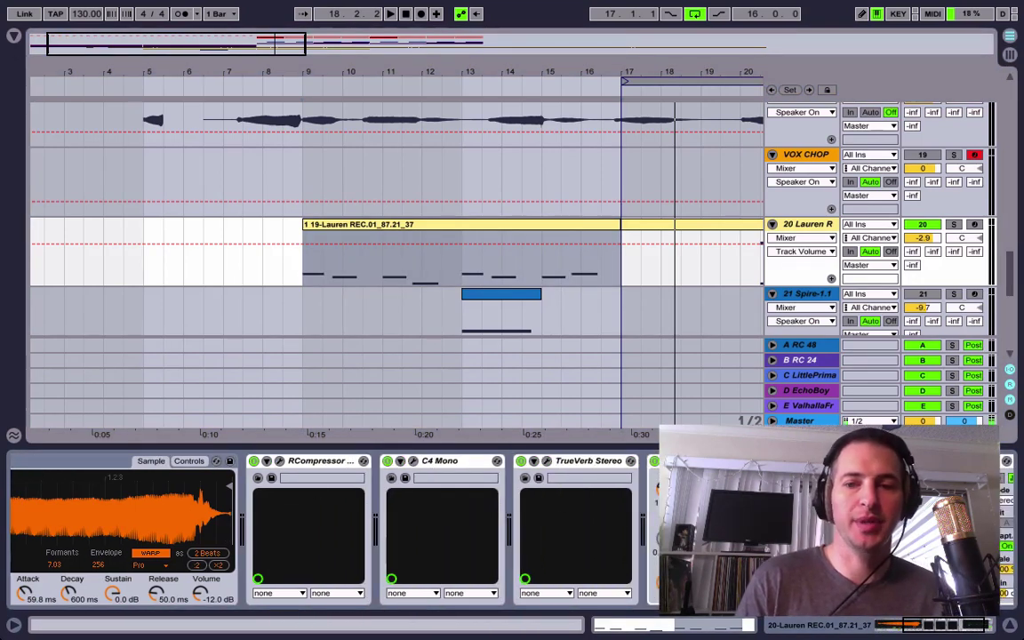
click(572, 464)
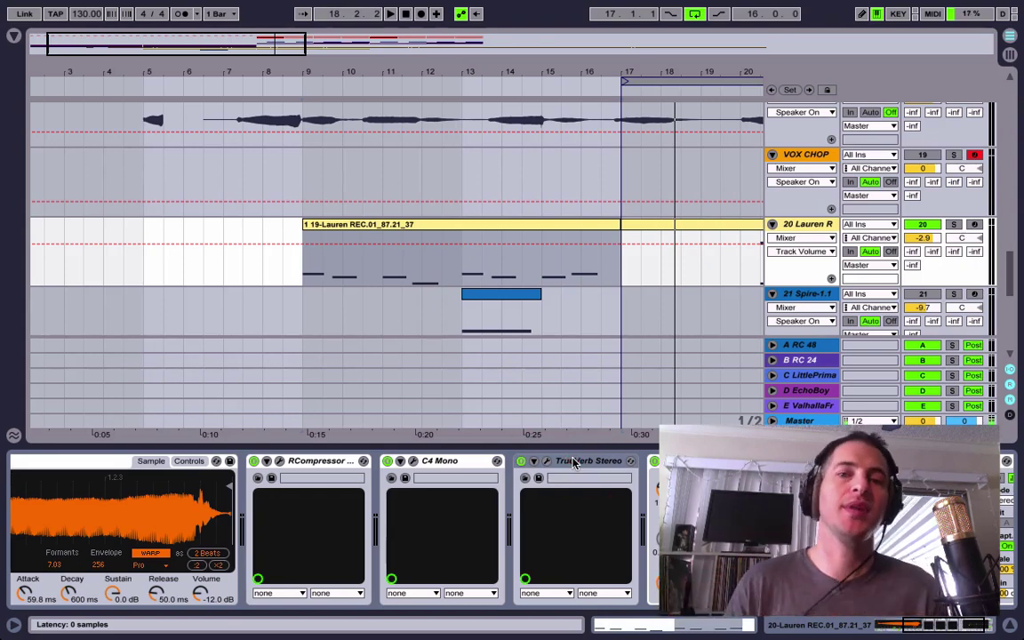
click(463, 224)
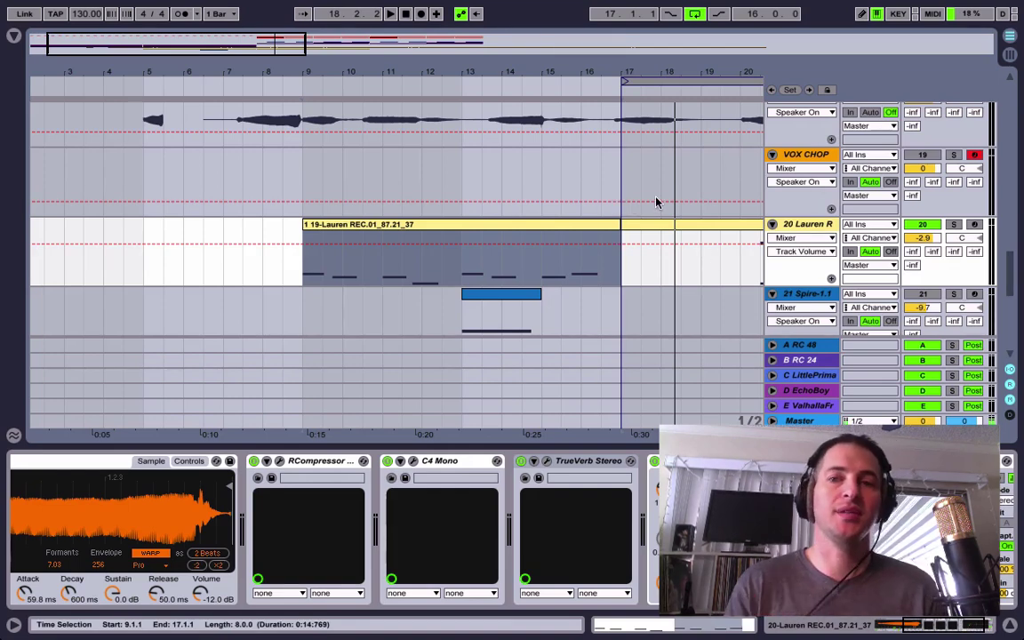
Duplicate the track 20 melody clip to bars 17–25 and mark bars 20 to 22.3 in the copy
click(628, 242)
key(ctrl+d)
click(513, 224)
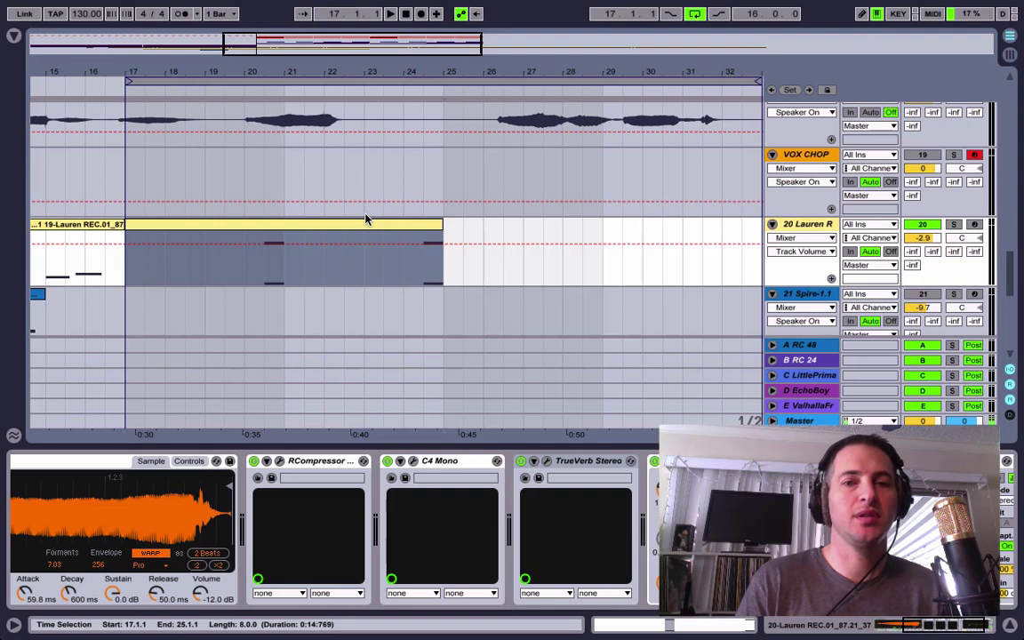
drag(247, 278, 345, 274)
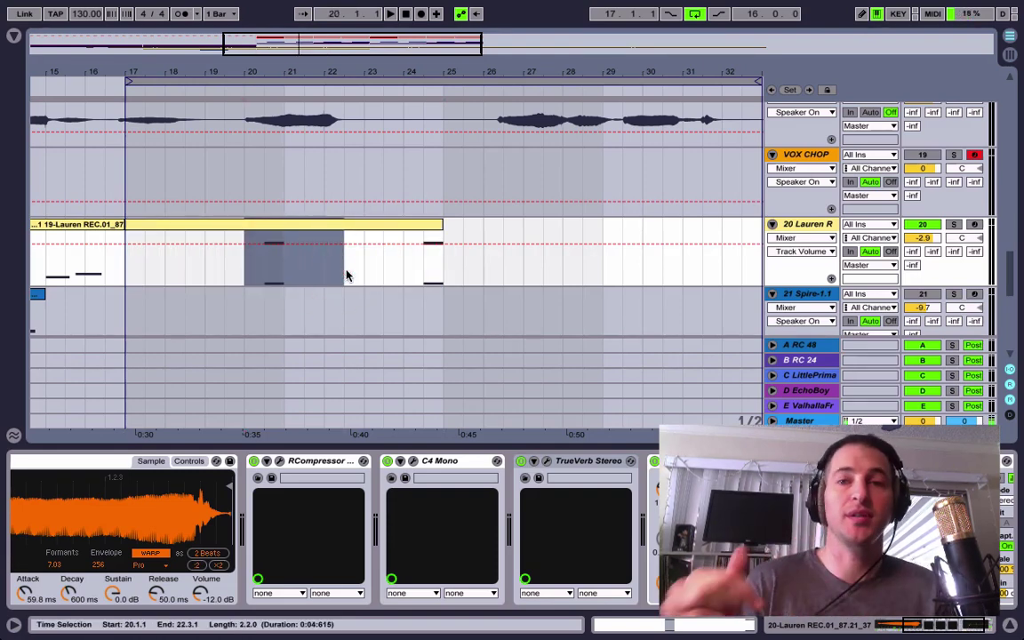
Audition a VOX CHOP Drum Rack pad, set the start at bar 17, and zoom out to bars 11–41
click(814, 158)
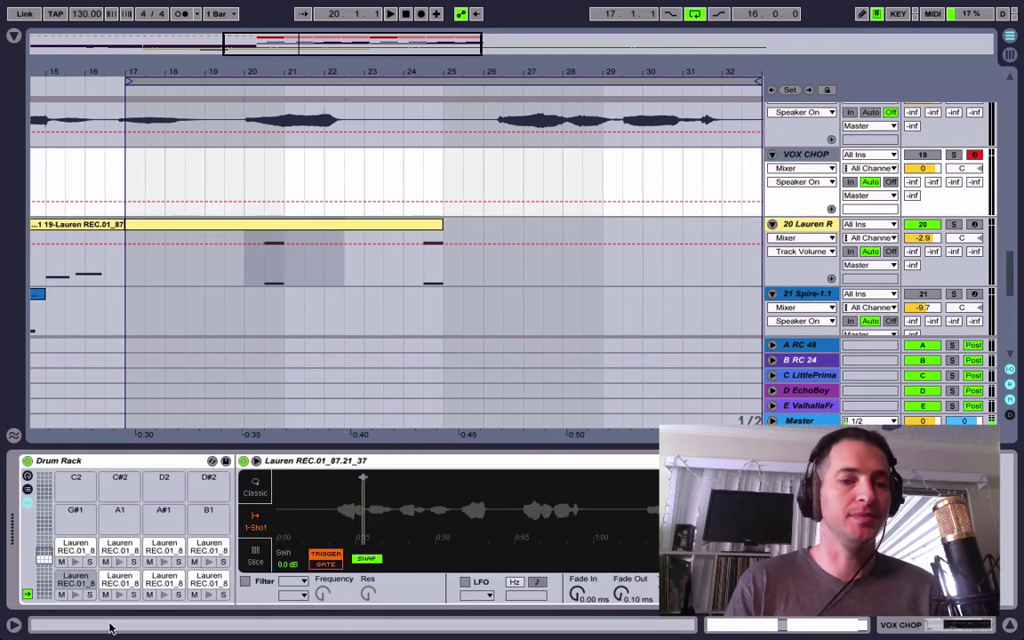
click(71, 549)
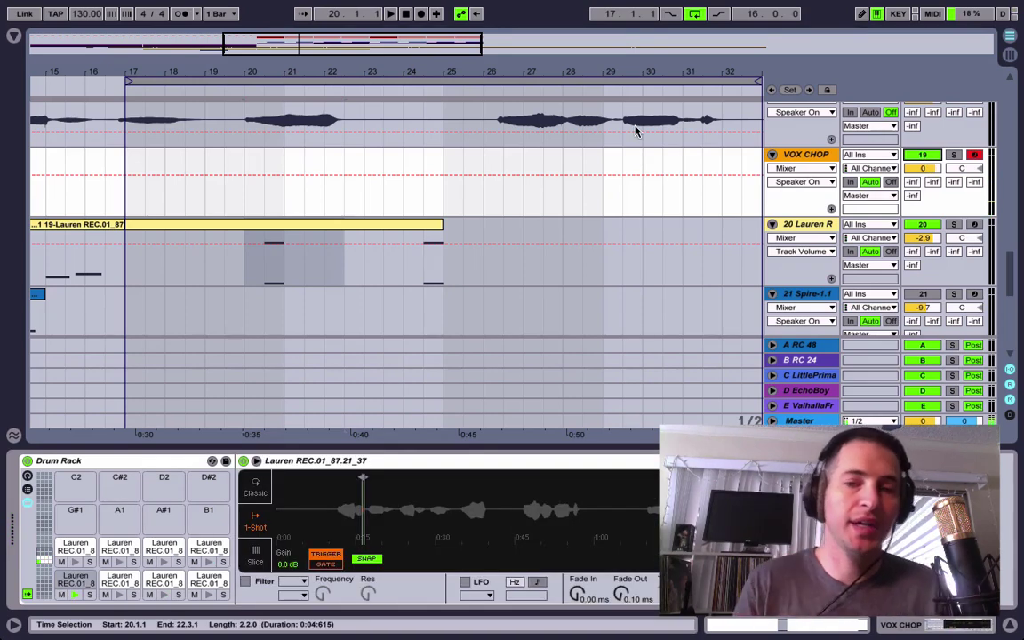
click(127, 186)
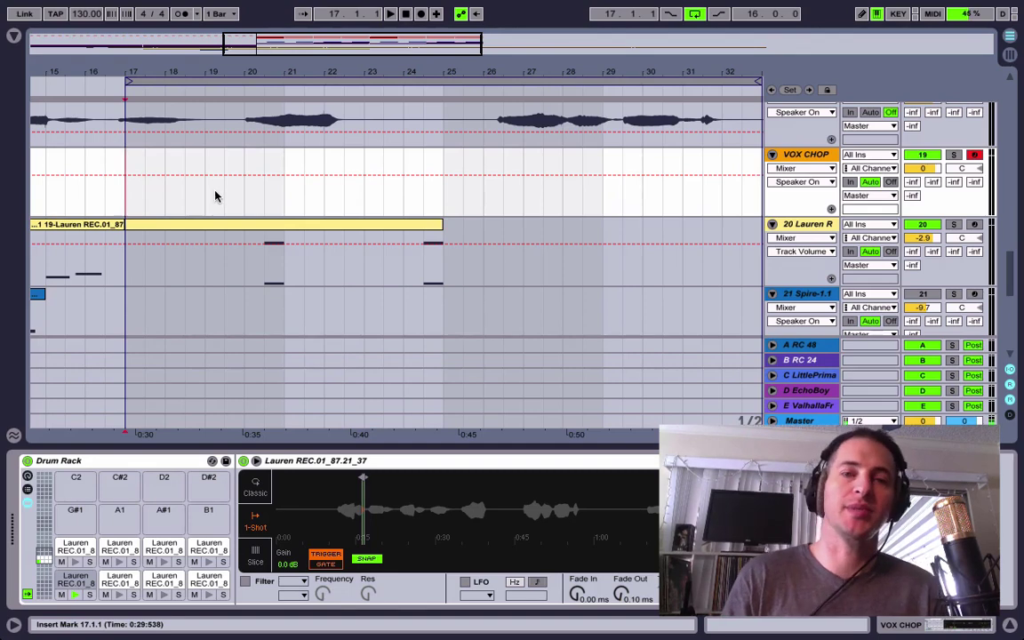
drag(306, 77, 316, 72)
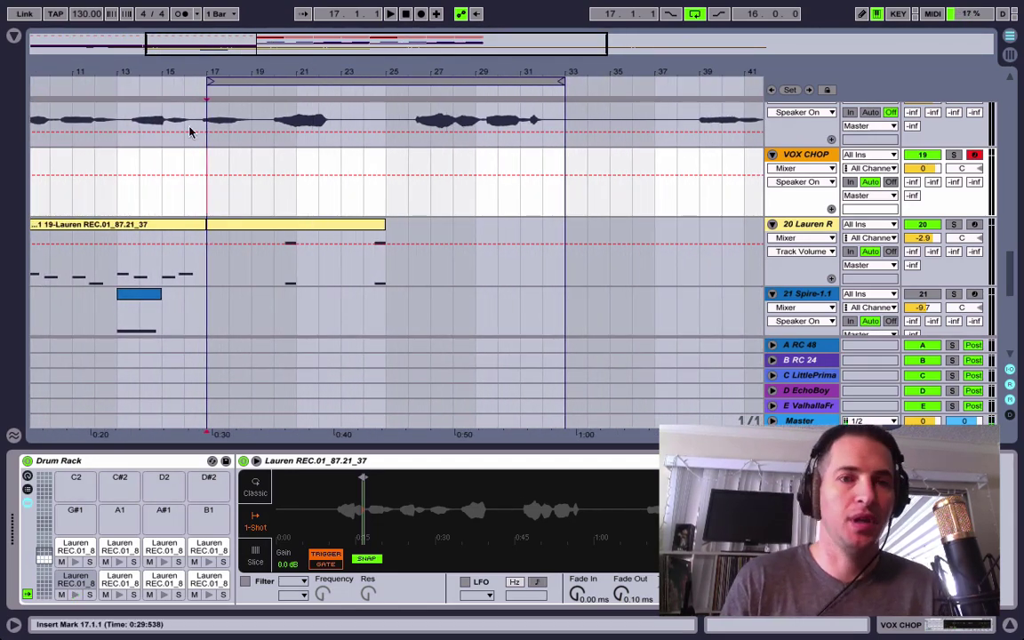
Zoom into bars 6–11 and audition Lo Vox's one-beat split pieces soloed, then unsolo it
scroll(189, 132, up, 3)
scroll(160, 186, left, 3)
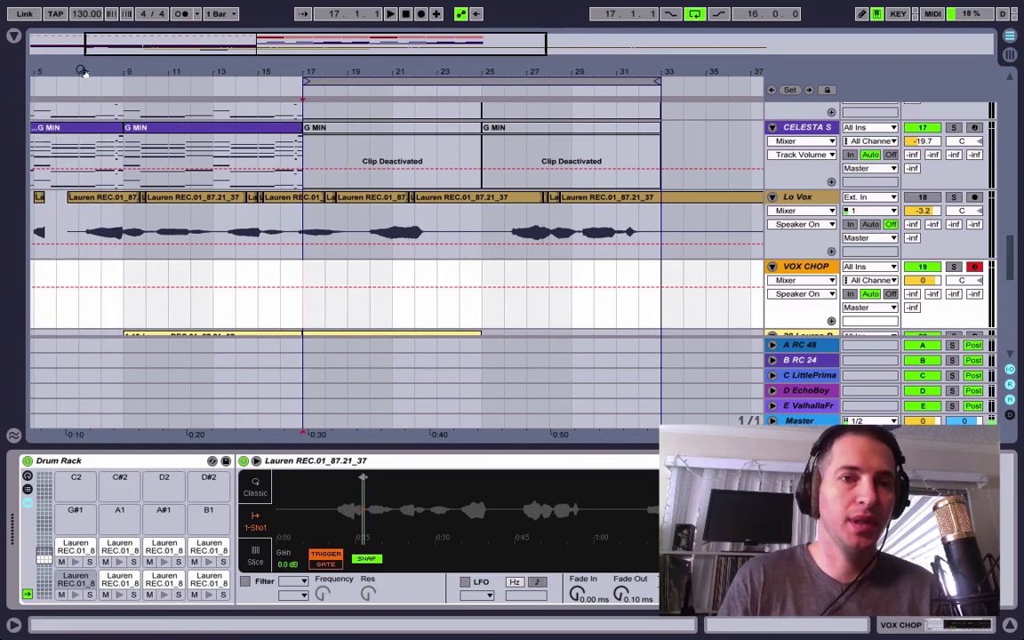
drag(81, 71, 280, 197)
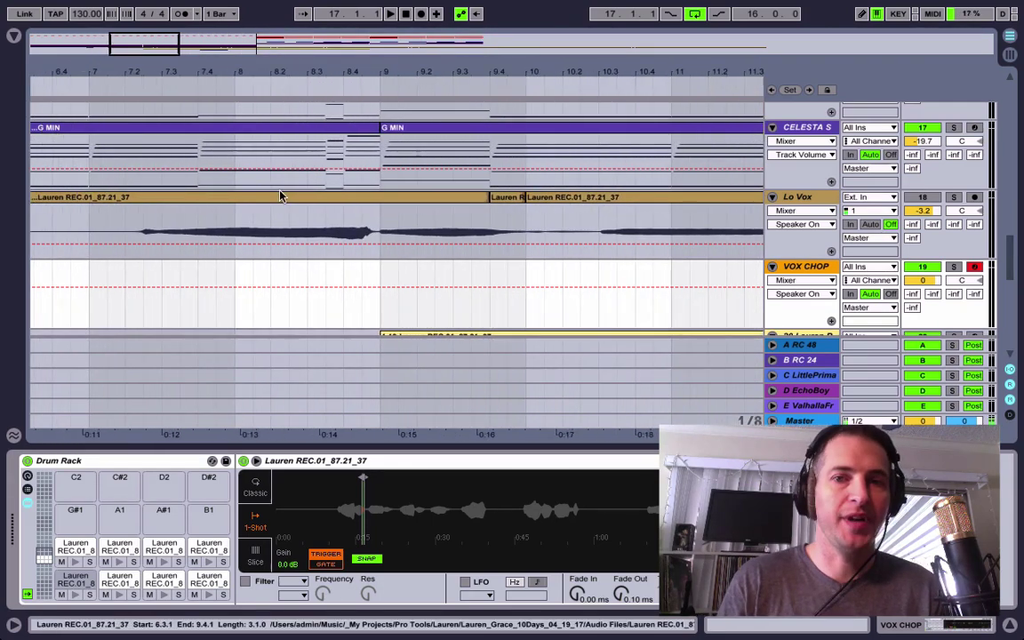
click(503, 202)
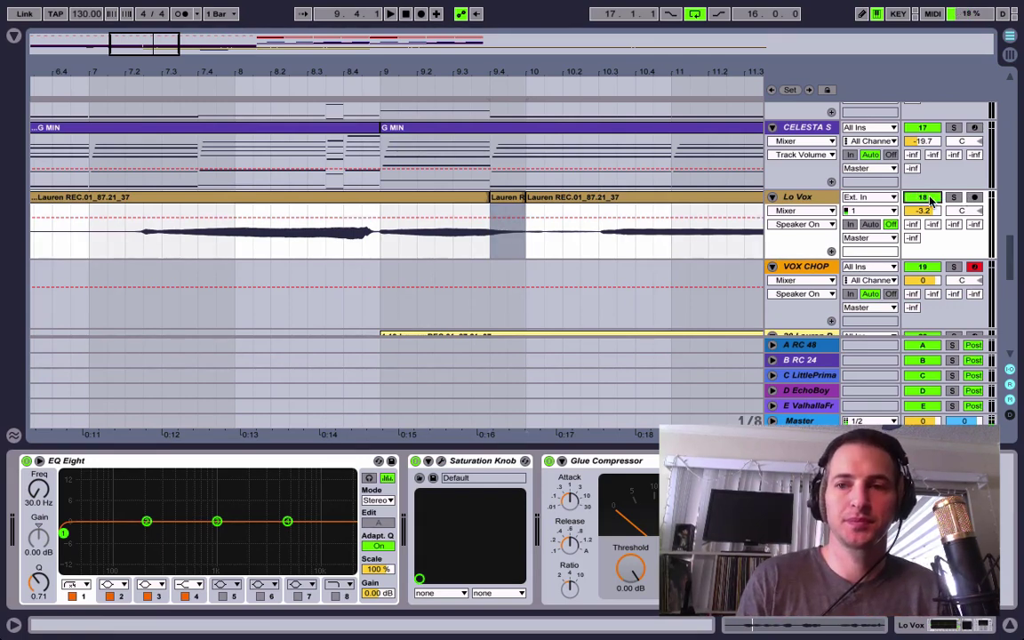
key(space)
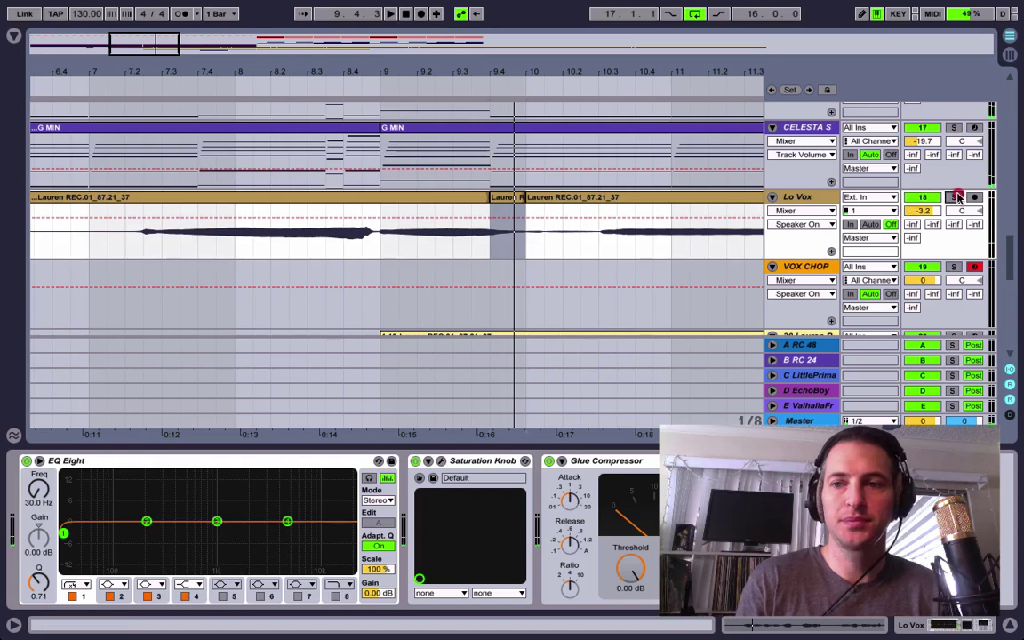
click(955, 197)
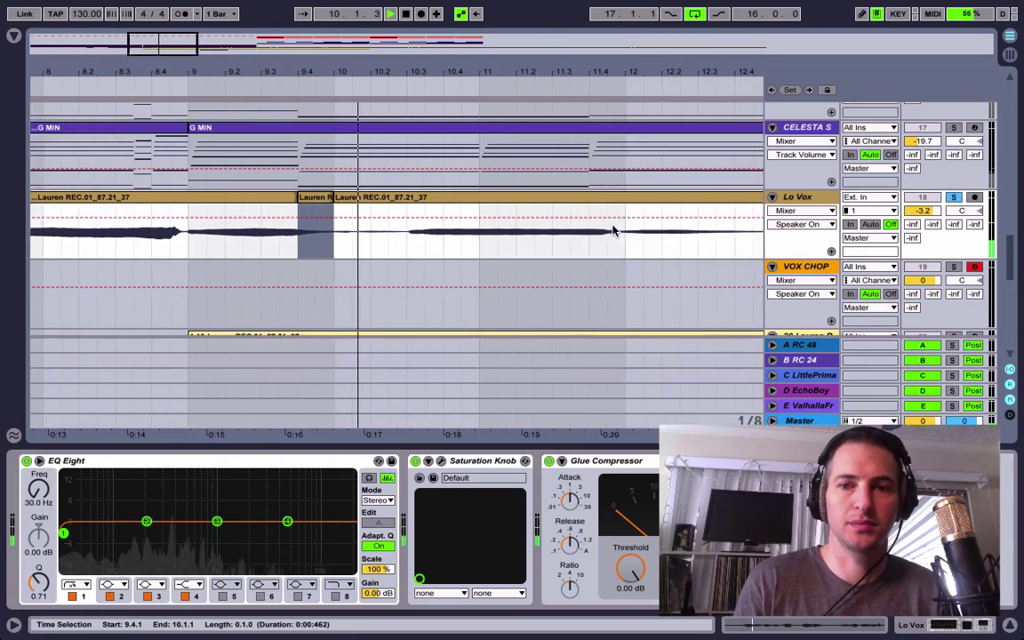
click(440, 212)
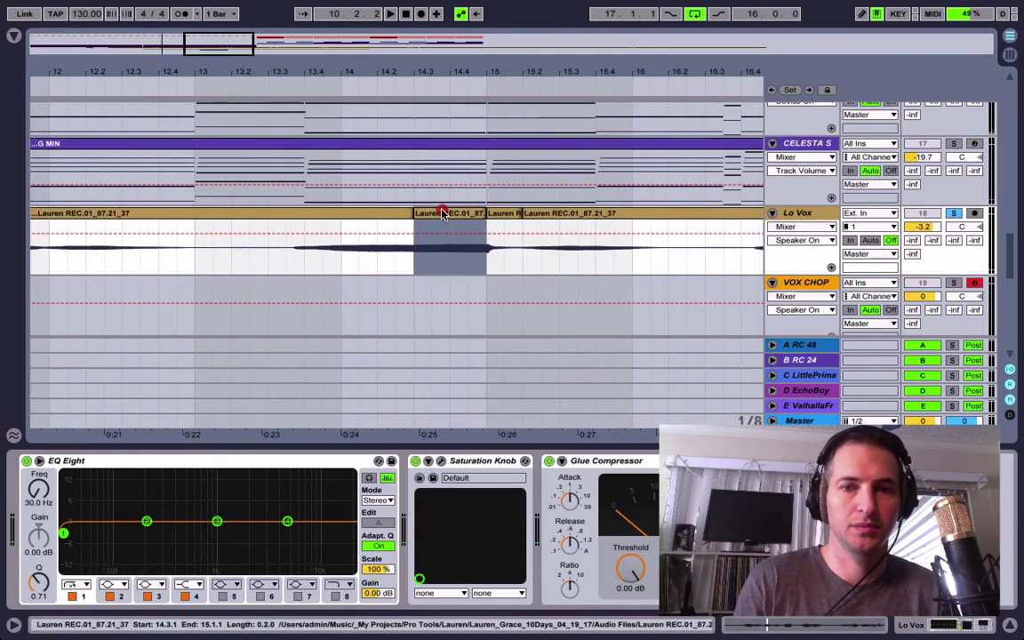
click(509, 222)
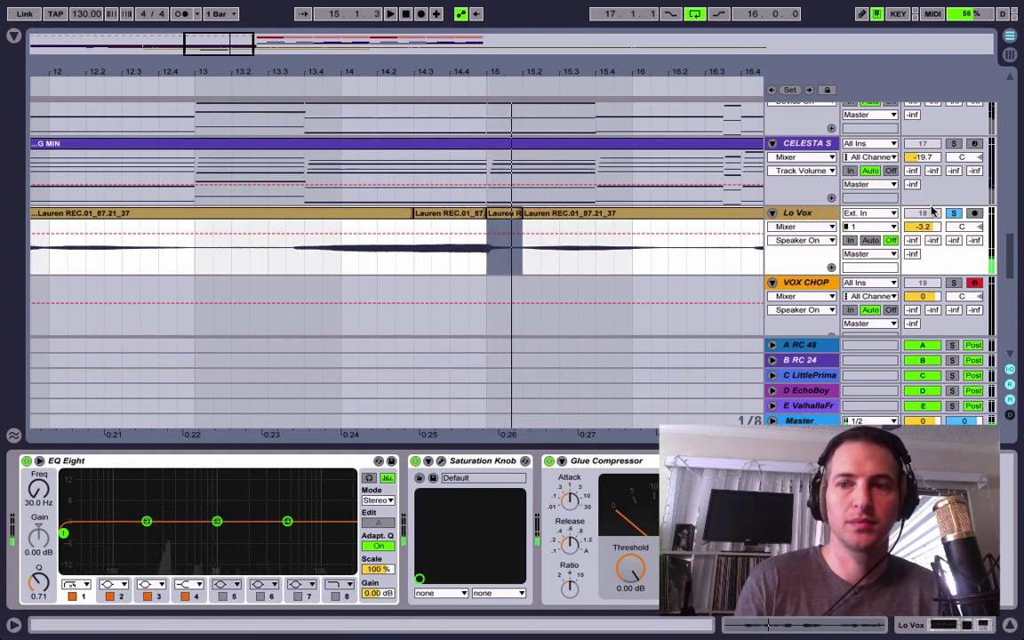
click(954, 216)
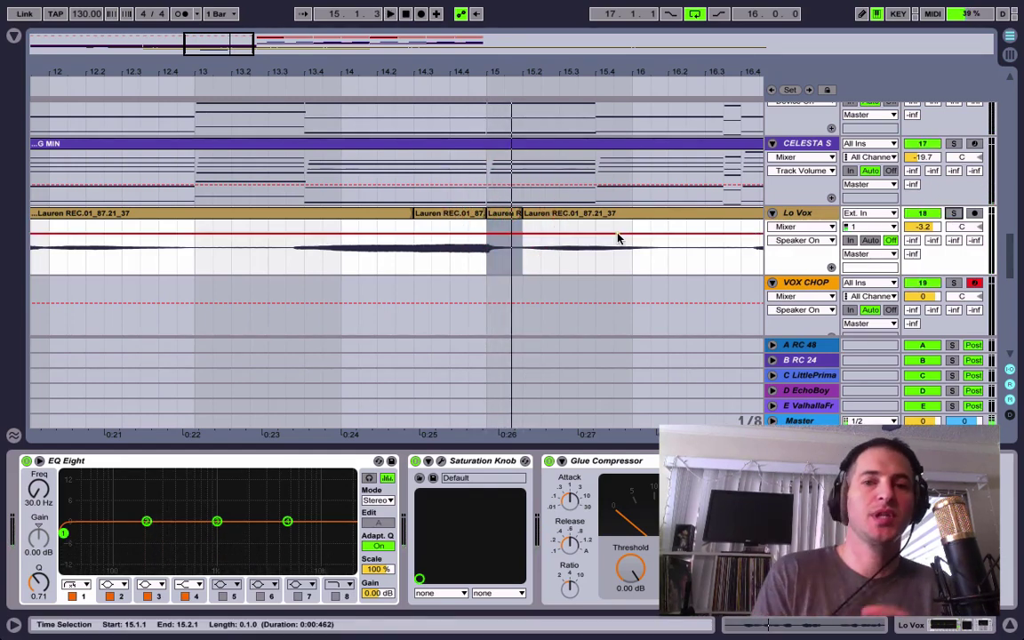
drag(218, 63, 353, 69)
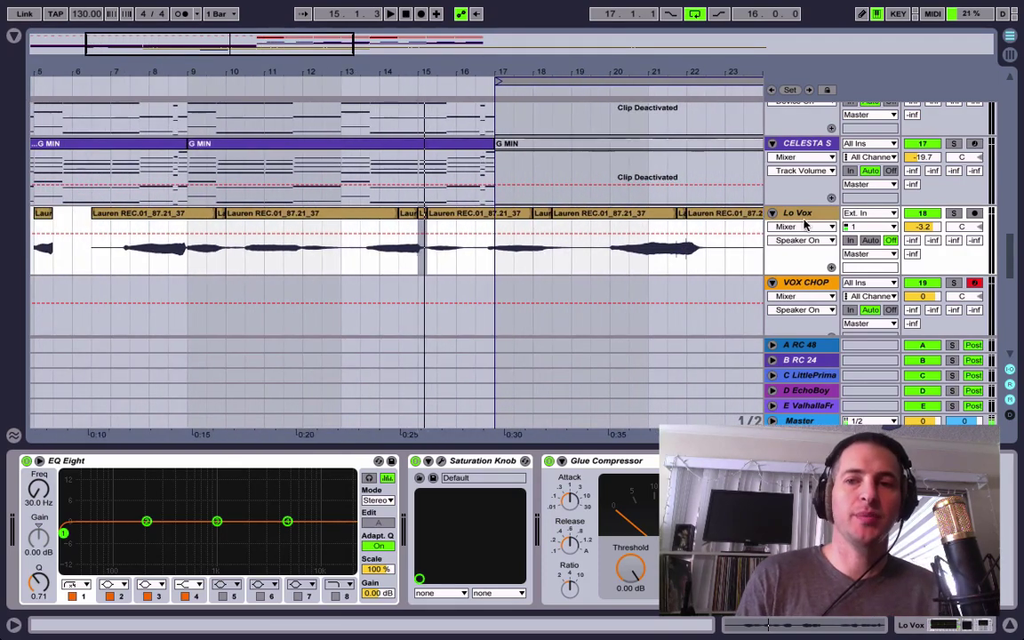
Audition a VOX CHOP pad, set bar 17 as the start, and record a chop pad performance
click(801, 283)
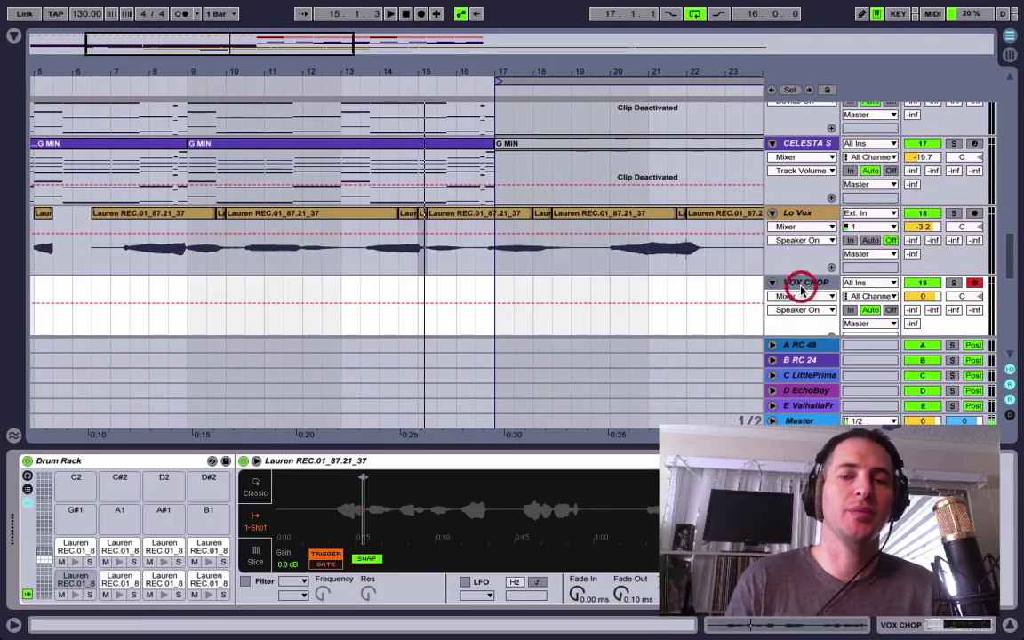
click(71, 549)
click(495, 292)
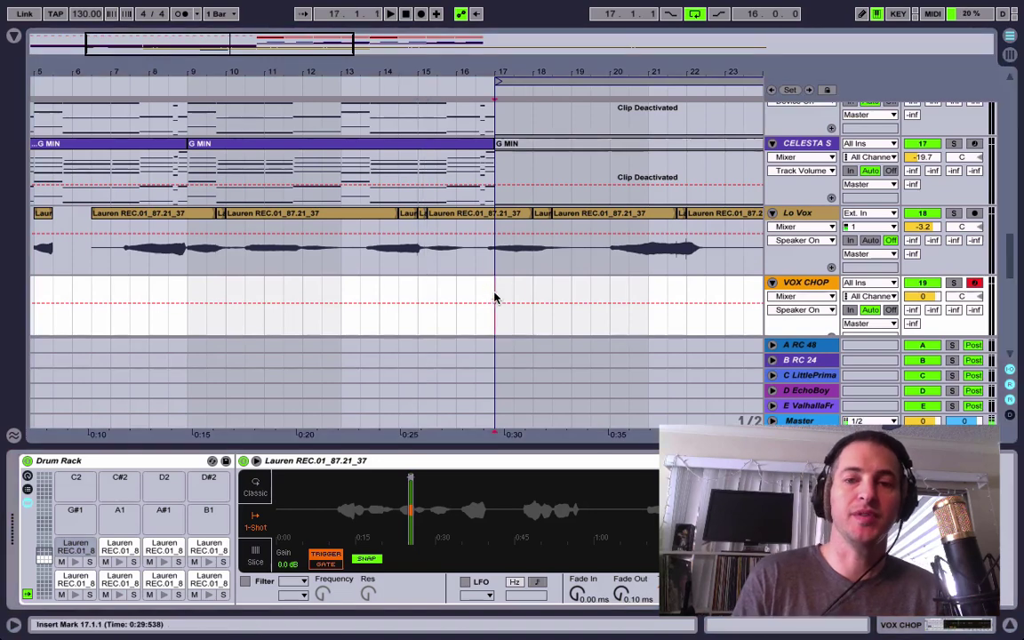
scroll(652, 310, right, 5)
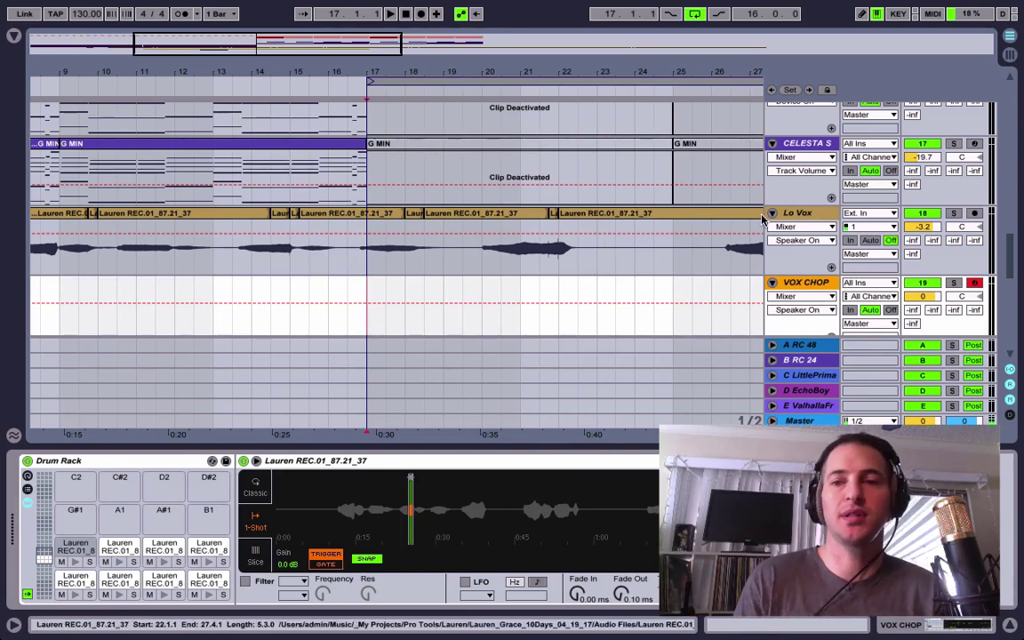
click(420, 14)
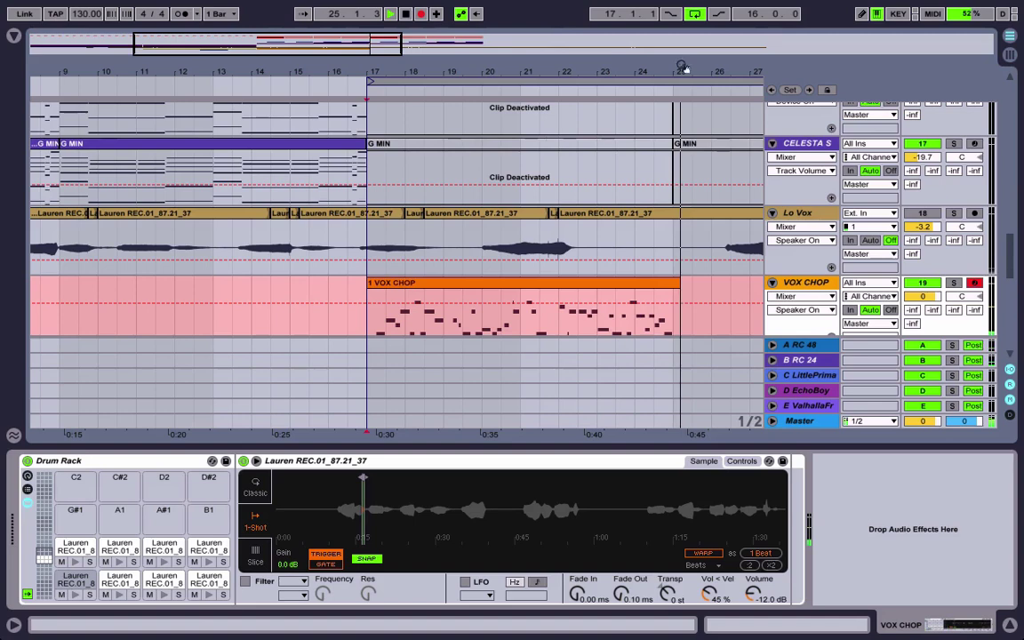
Stop recording and delete the VOX CHOP clip's notes from bar 3 onward
key(space)
click(639, 284)
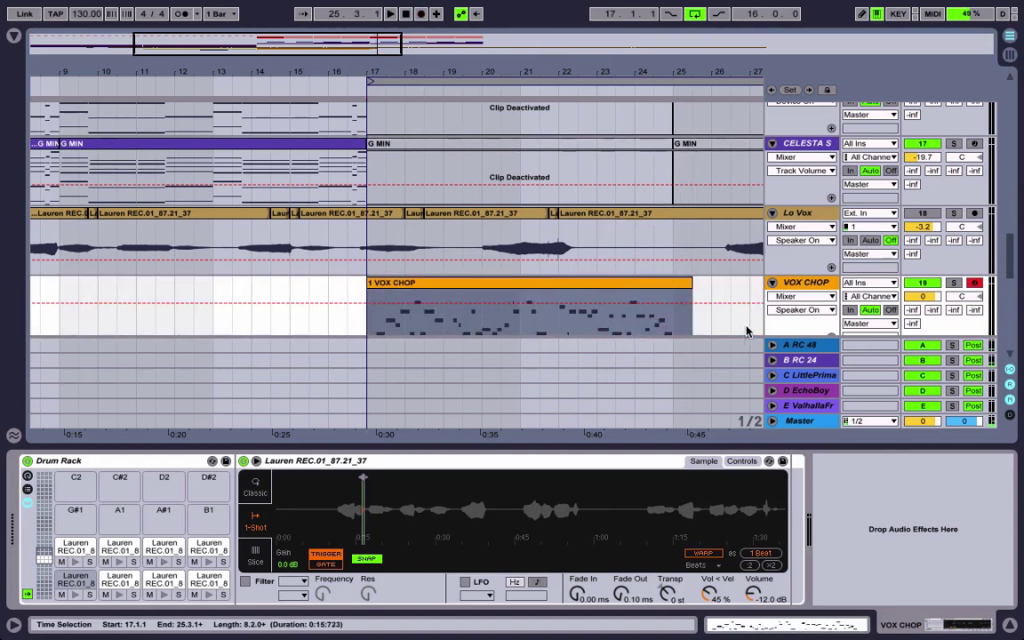
double_click(678, 284)
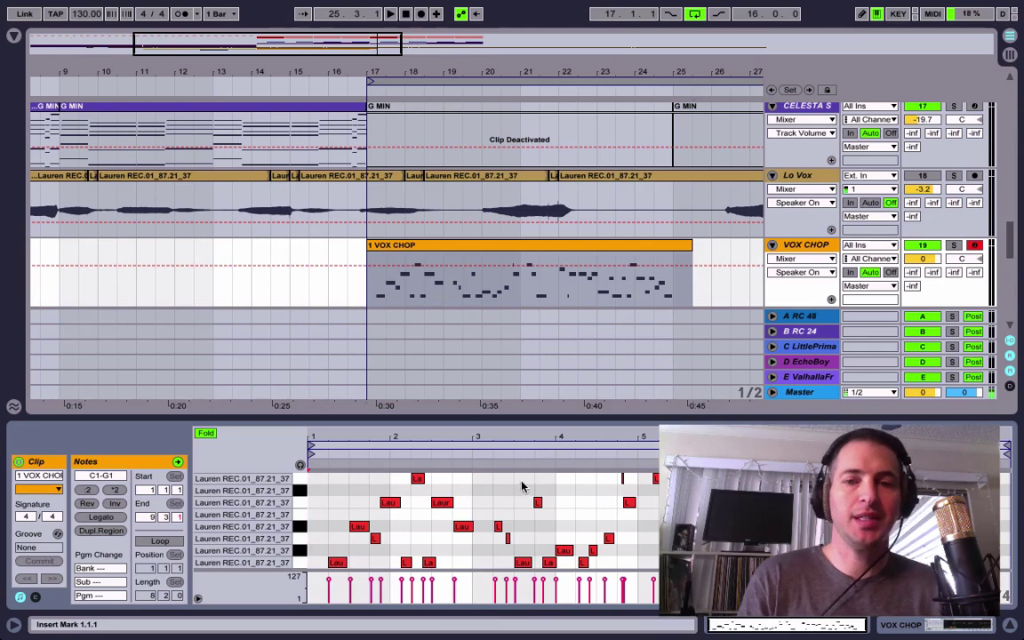
drag(486, 480, 1009, 569)
key(Delete)
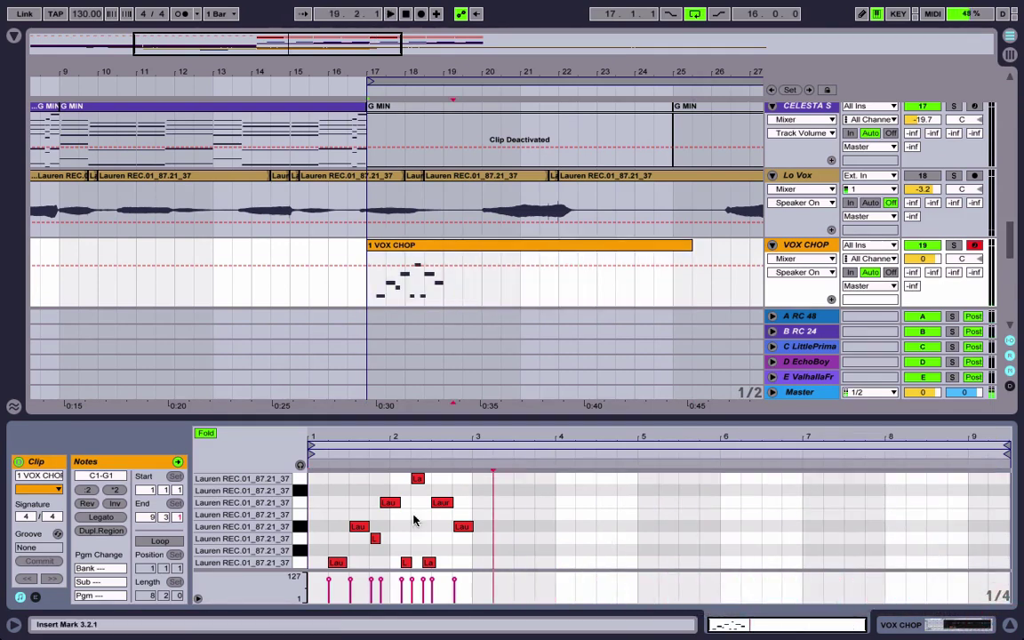
Shorten the VOX CHOP clip so it ends at 20.3
drag(318, 486, 519, 607)
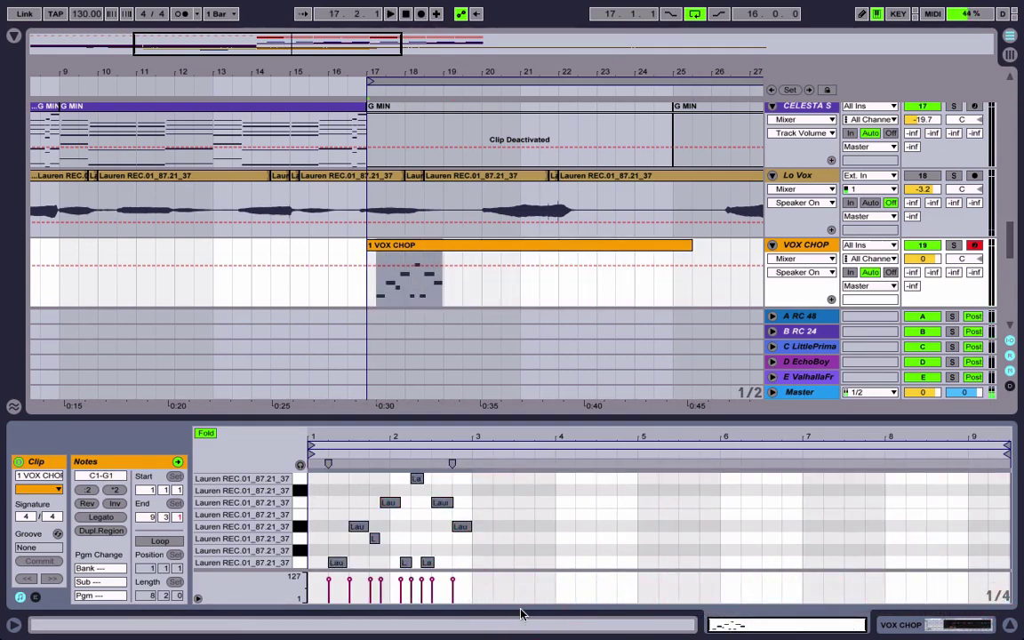
click(688, 247)
drag(692, 246, 443, 244)
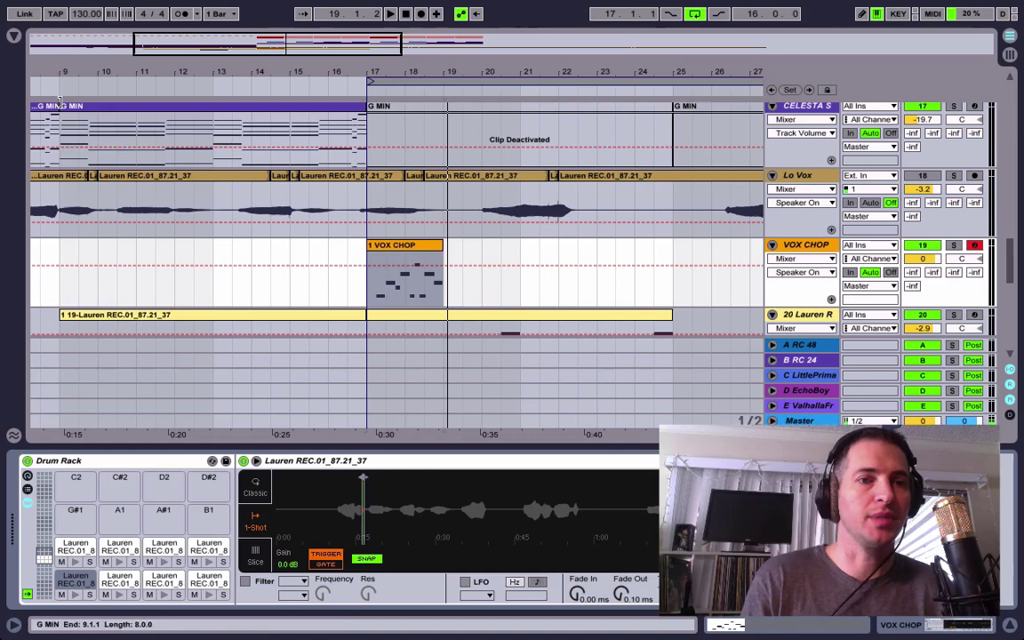
Load the RC 48 Small Hall reverb onto VOX CHOP and set its mix to 47 %
click(14, 37)
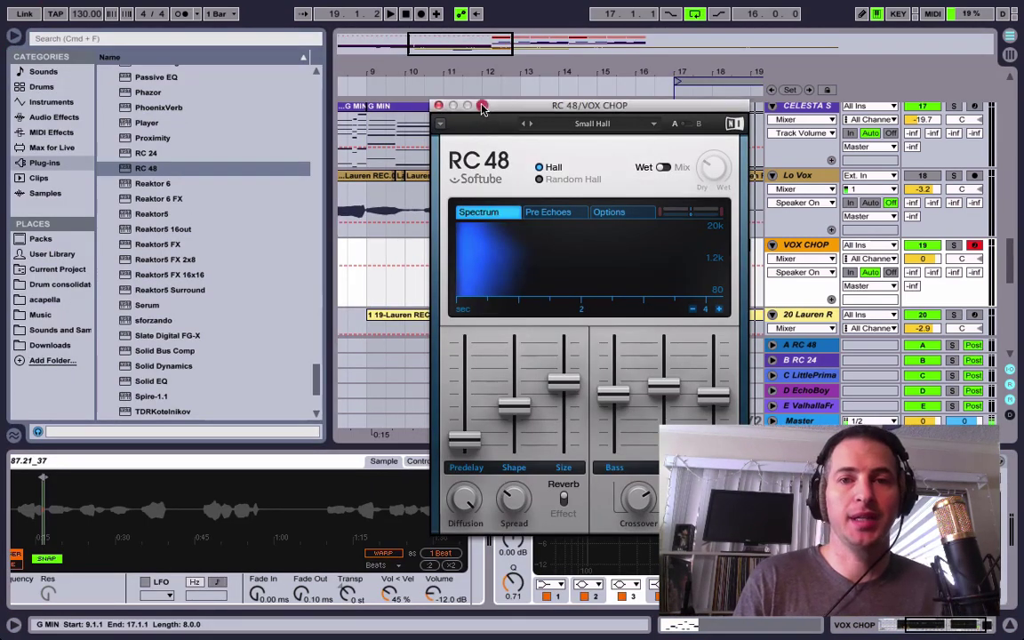
drag(483, 106, 523, 100)
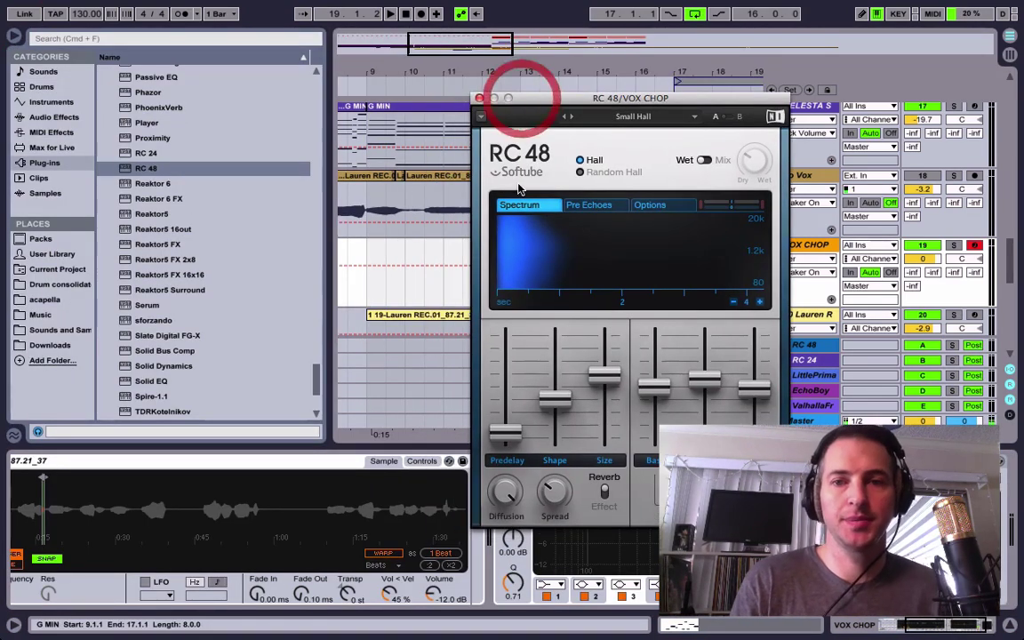
key(space)
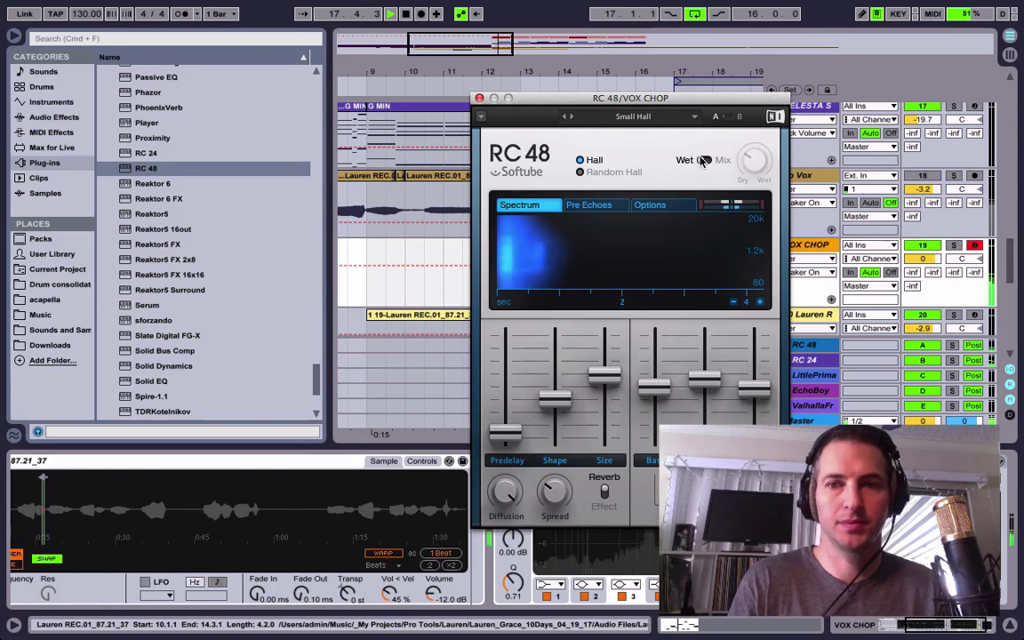
mouse_move(754, 160)
mouse_down()
mouse_move(754, 174)
mouse_move(742, 158)
mouse_up()
key(space)
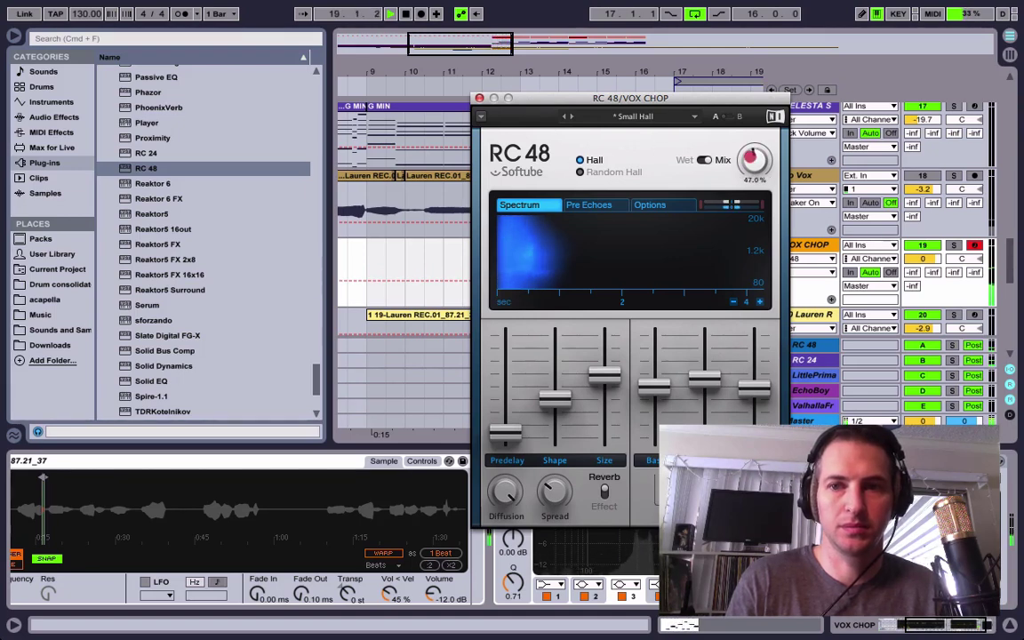
click(754, 160)
Make EQ Eight band 1 a low cut at 367 Hz on the VOX CHOP track
click(480, 98)
key(space)
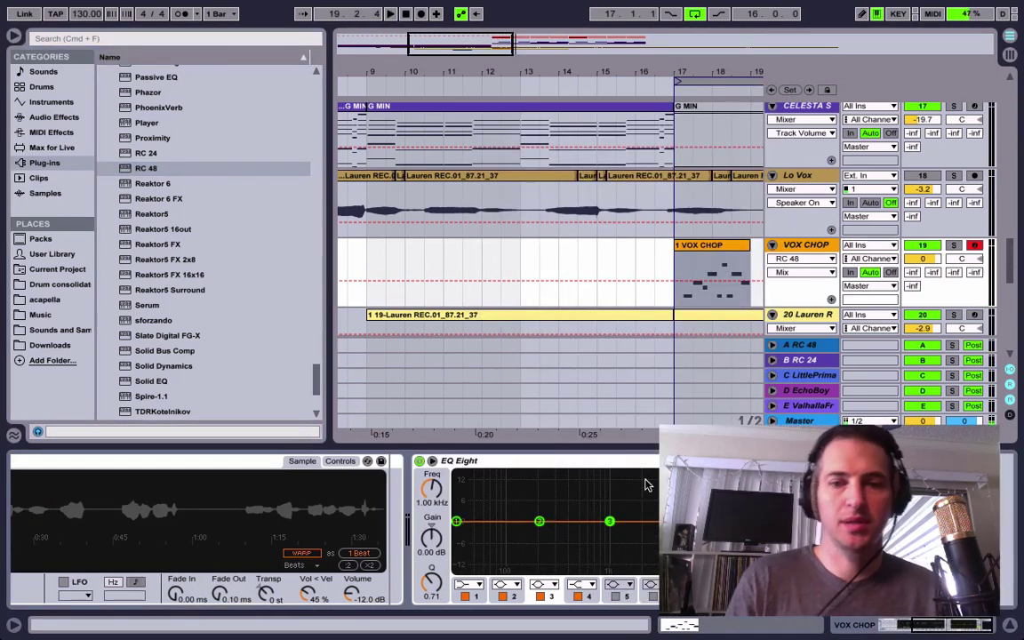
click(462, 584)
click(462, 490)
drag(495, 521, 558, 530)
key(space)
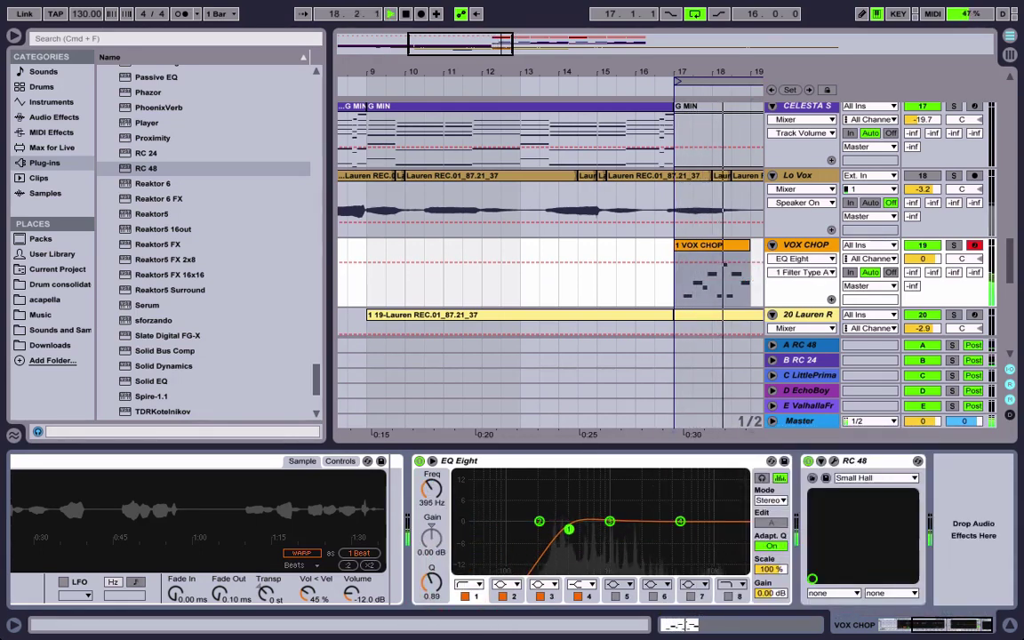
drag(558, 529, 566, 530)
key(space)
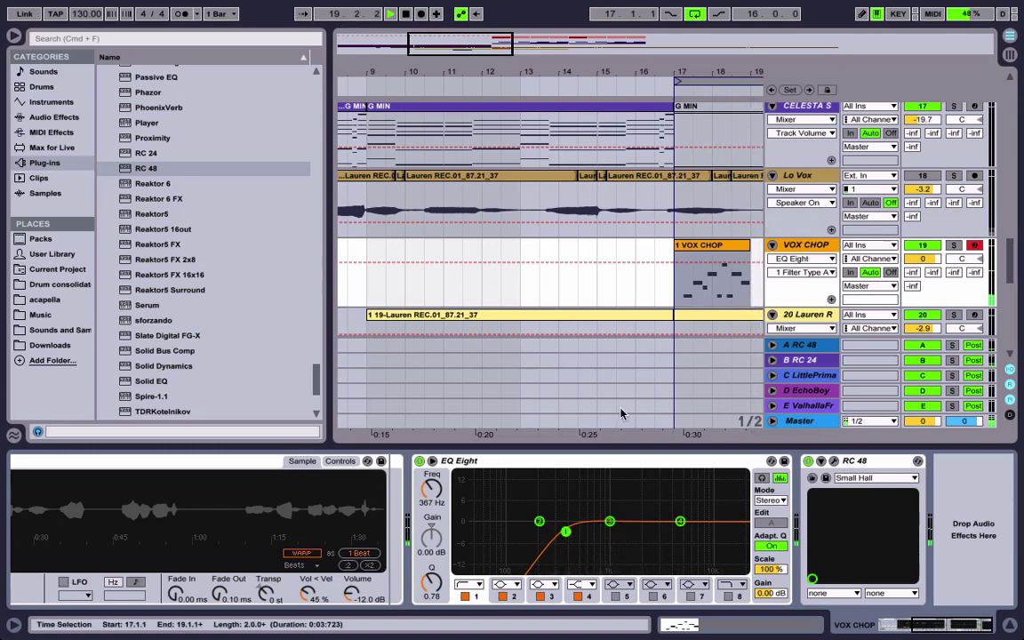
Set the Ping Pong Delay to 14 % feedback and about 36 % dry/wet
scroll(140, 207, up, 3)
scroll(139, 206, up, 15)
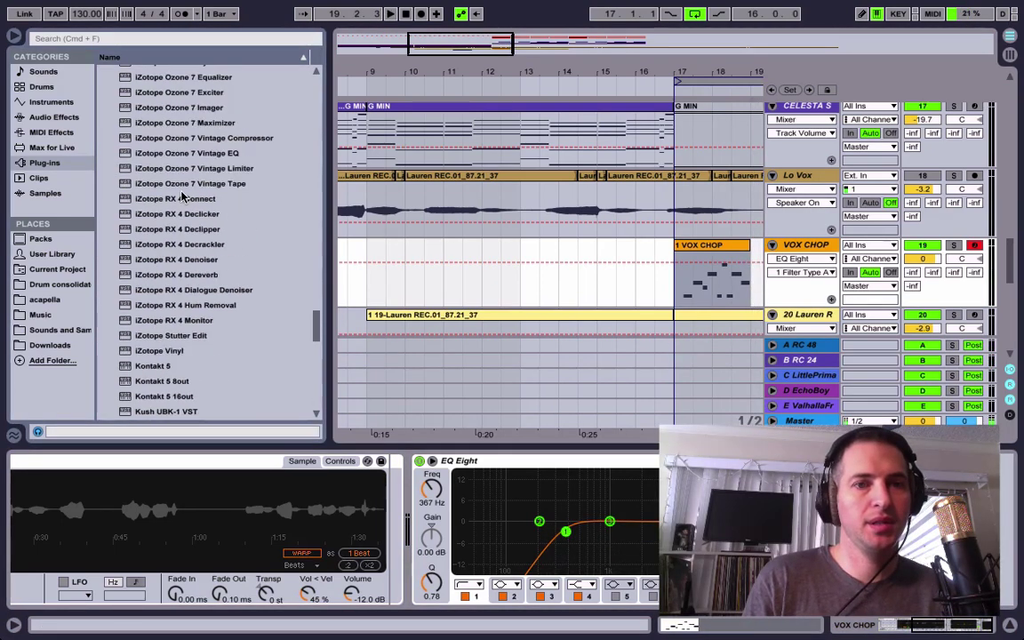
scroll(178, 197, up, 15)
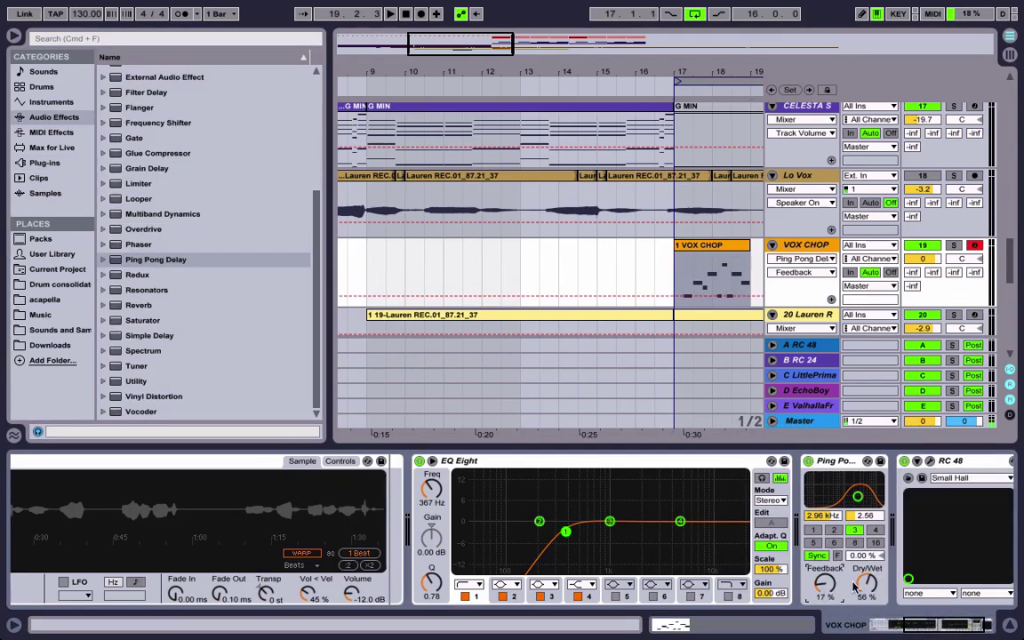
drag(871, 582, 871, 598)
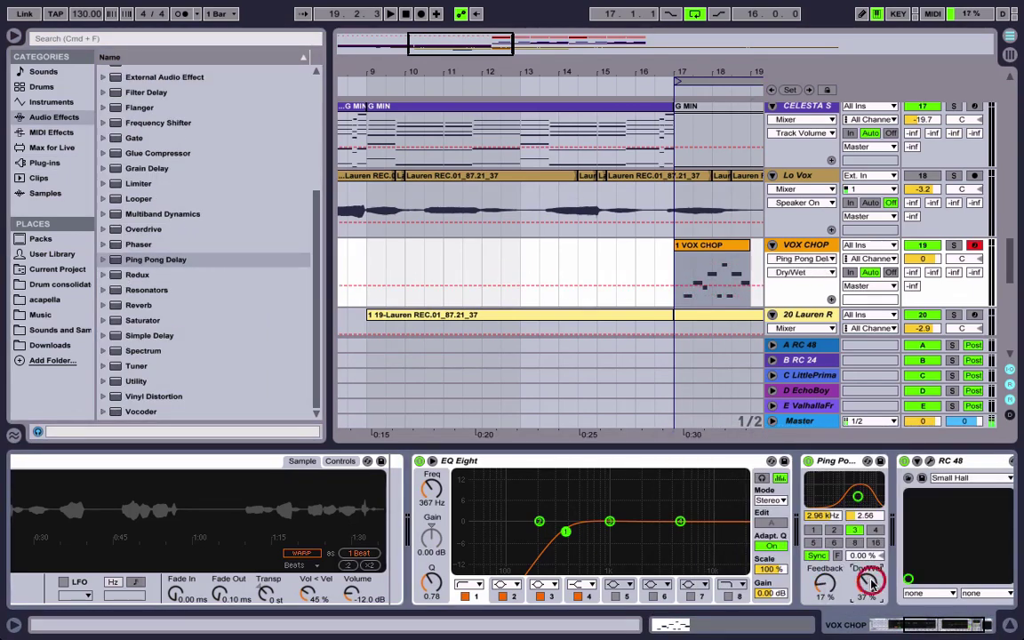
key(space)
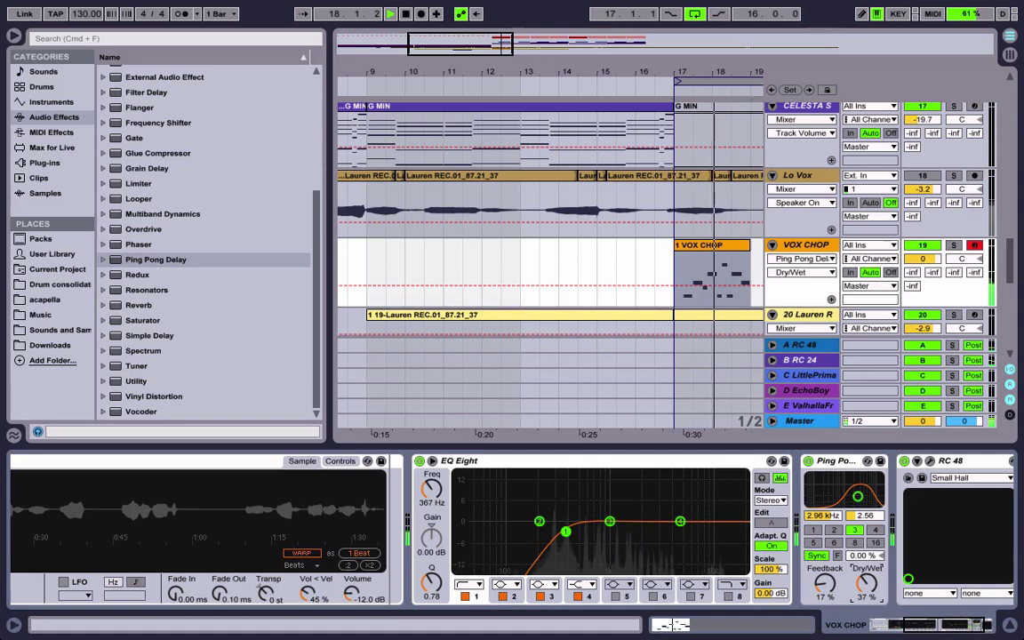
drag(825, 582, 825, 589)
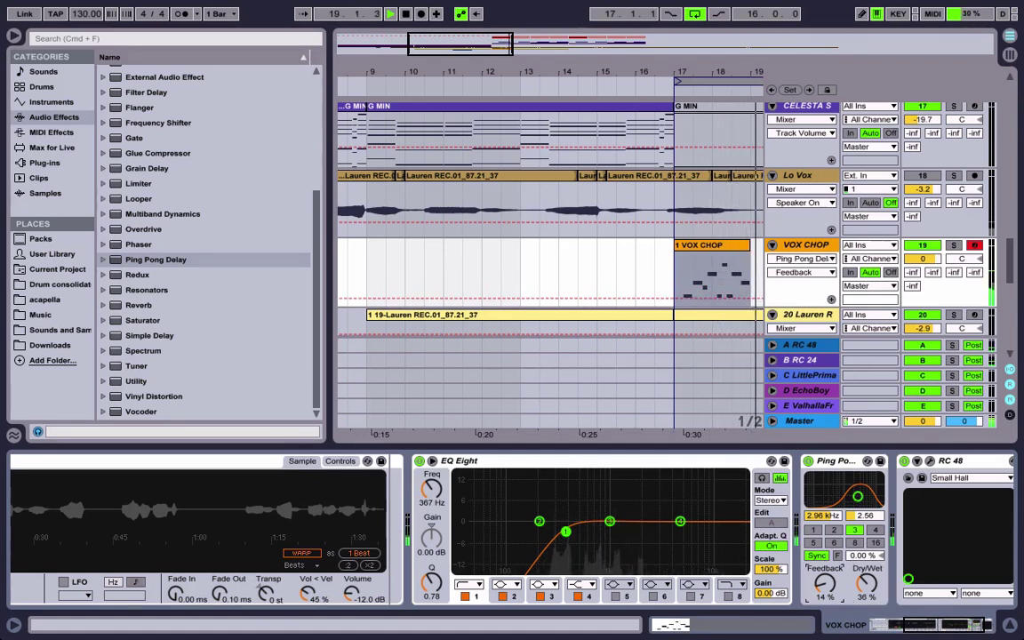
key(space)
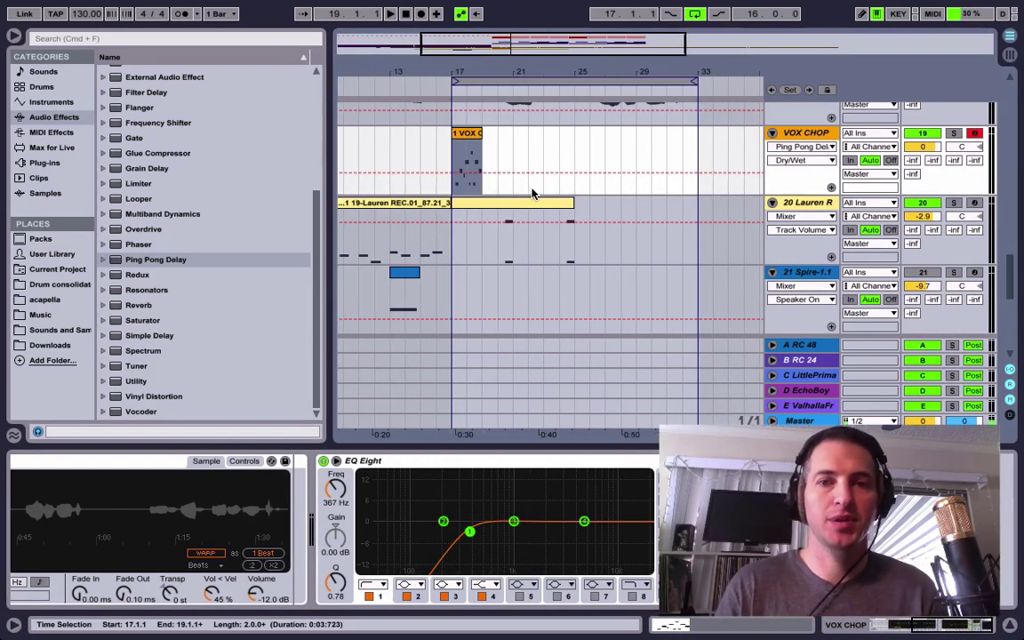
Show track 20's compressor, C4 Mono and TrueVerb Stereo, then compare with VOX CHOP's effects
click(480, 201)
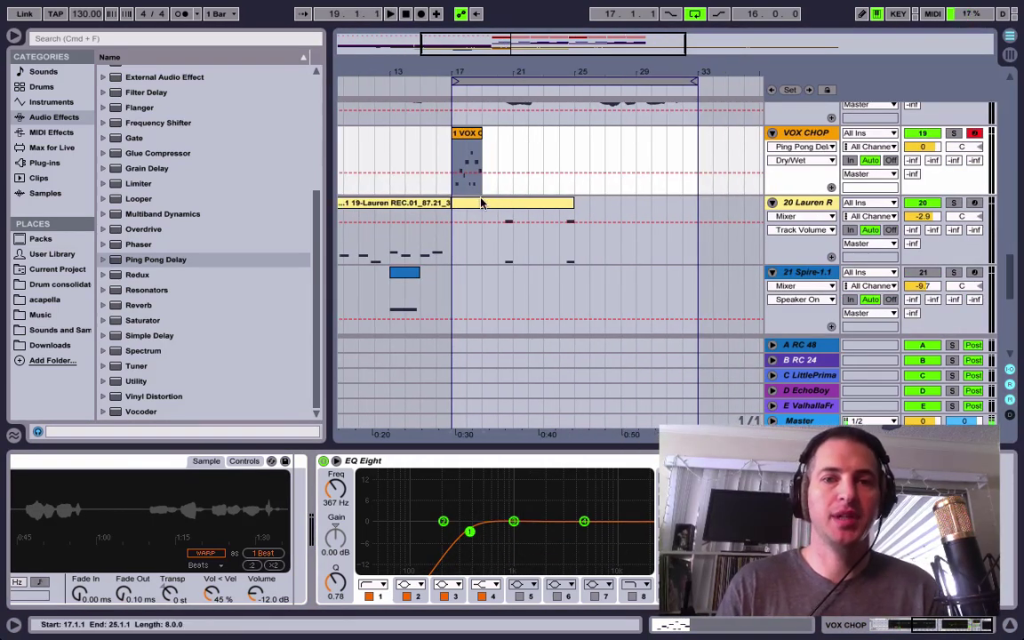
click(434, 202)
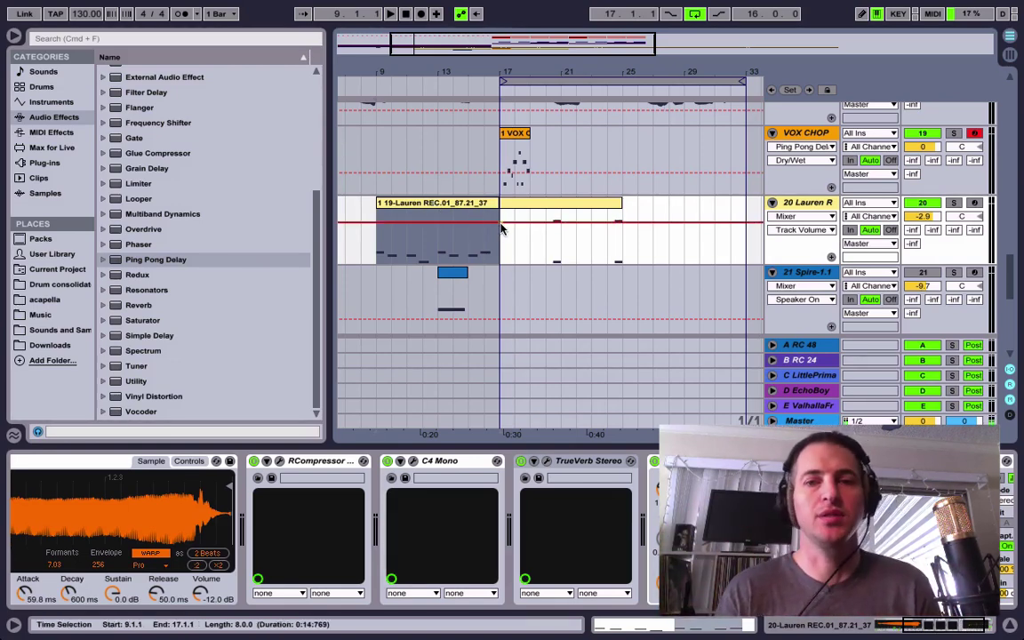
click(514, 145)
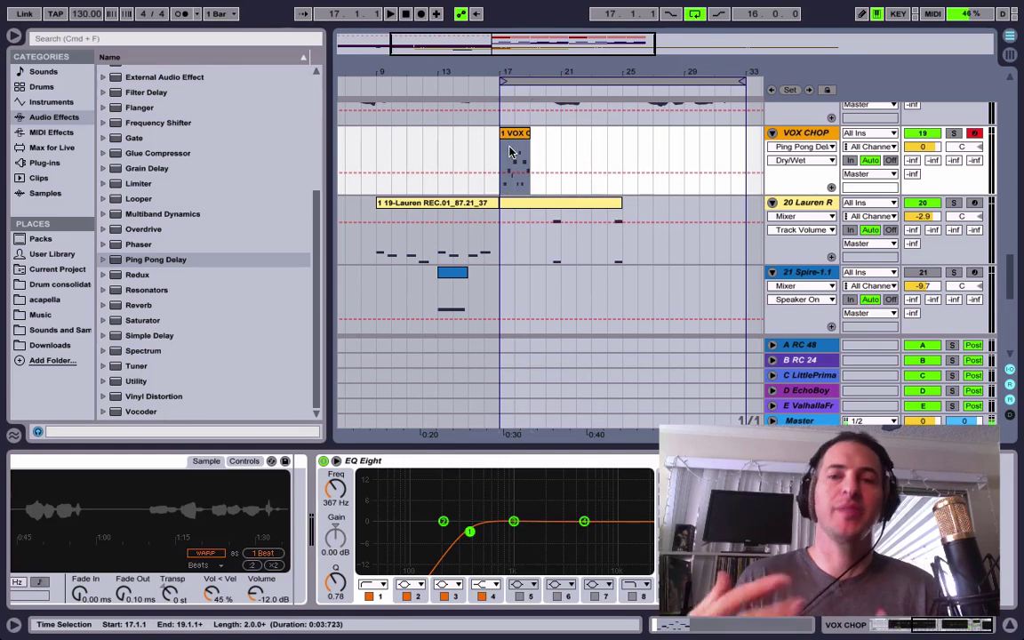